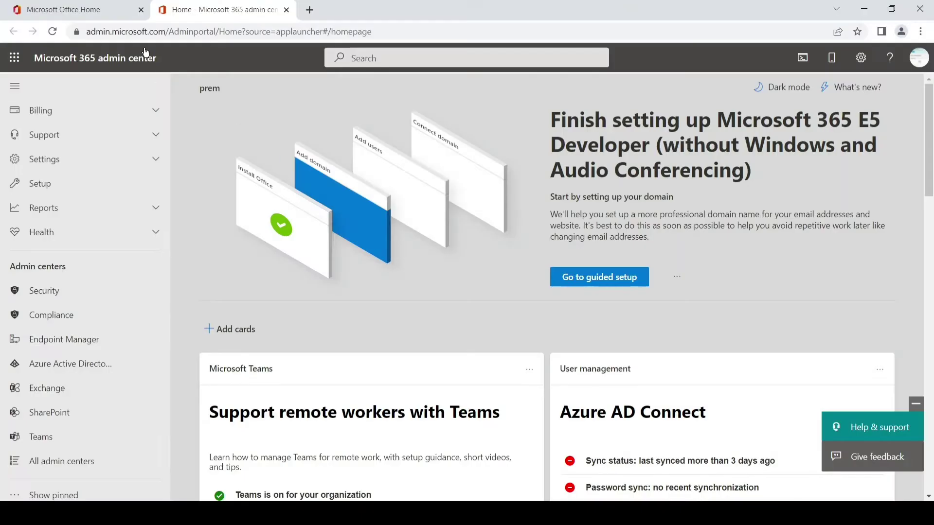
# - Go to the Microsoft 365 admin center from the Office home page's app launcher
pyautogui.click(110, 11)
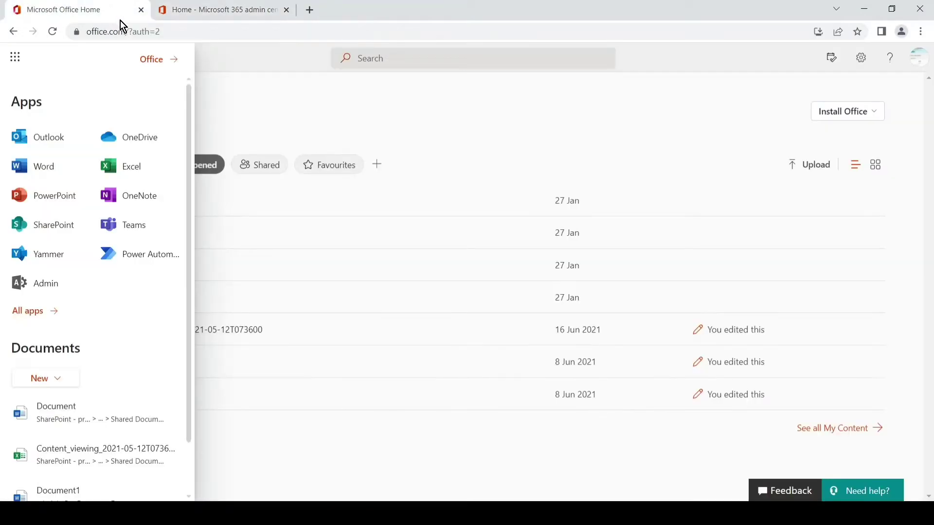
pyautogui.click(219, 87)
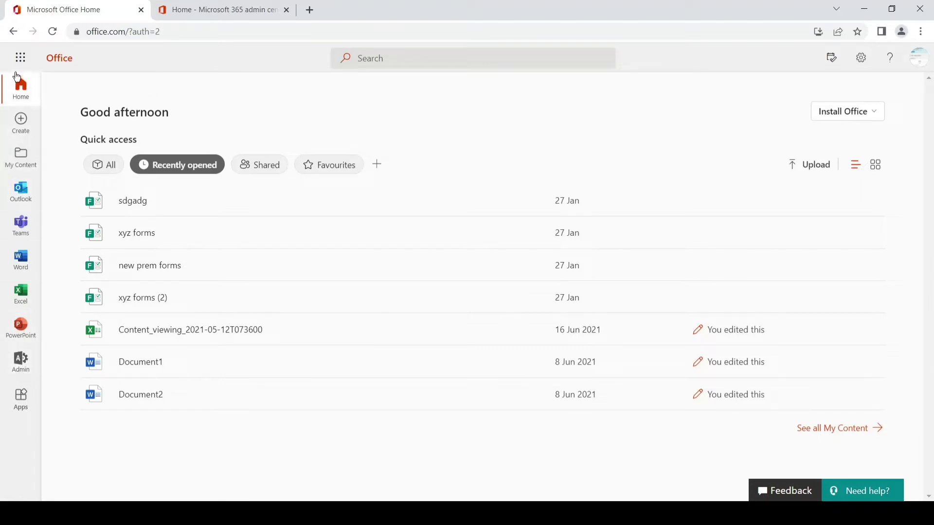
pyautogui.click(21, 58)
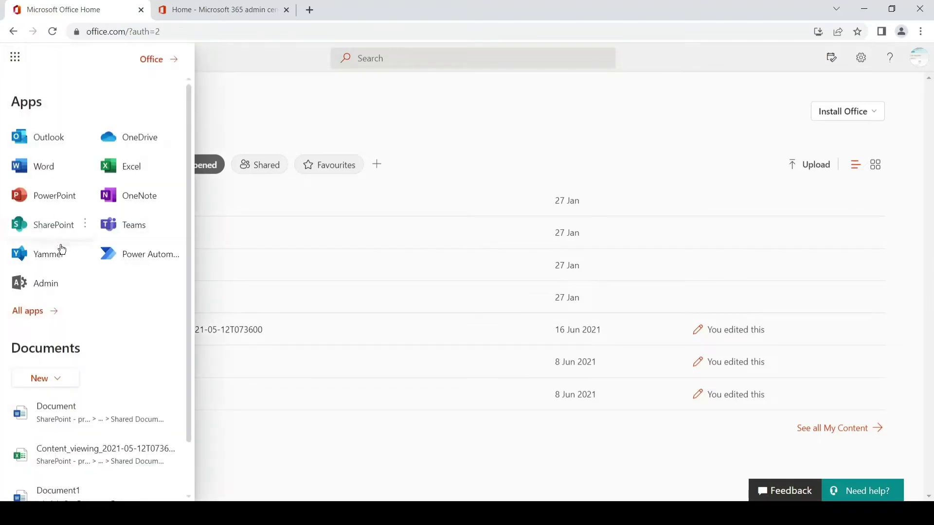
pyautogui.click(52, 284)
pyautogui.click(215, 9)
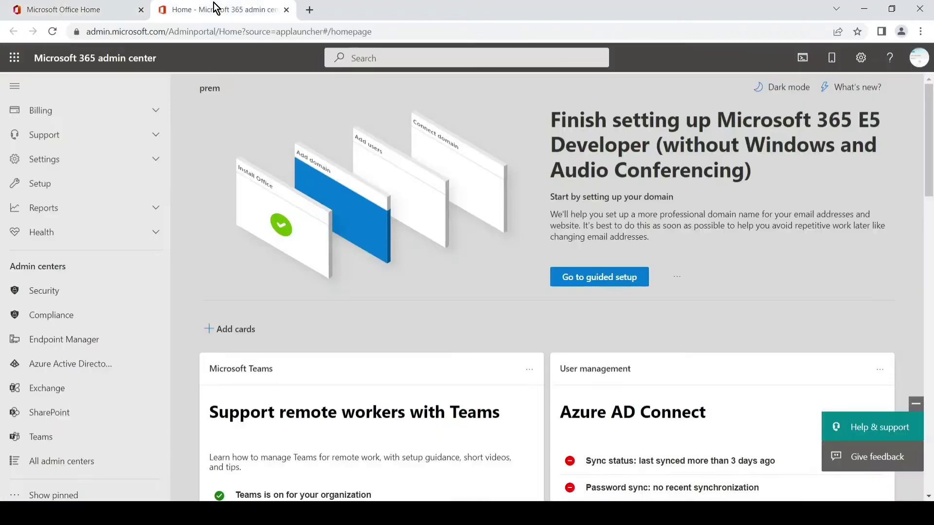
# - Open the Compliance portal from the admin centers list and go to its Content search page
pyautogui.scroll(5, 123, 214)
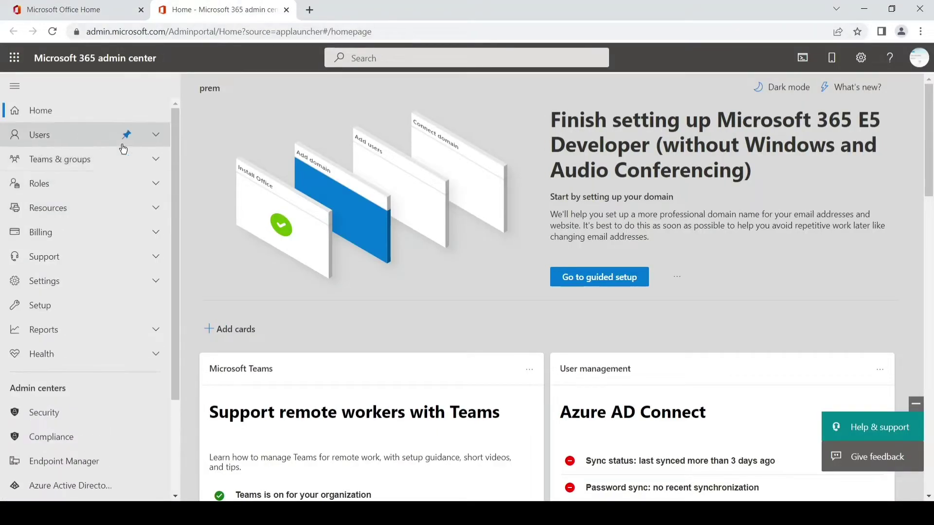
pyautogui.scroll(-3, 107, 209)
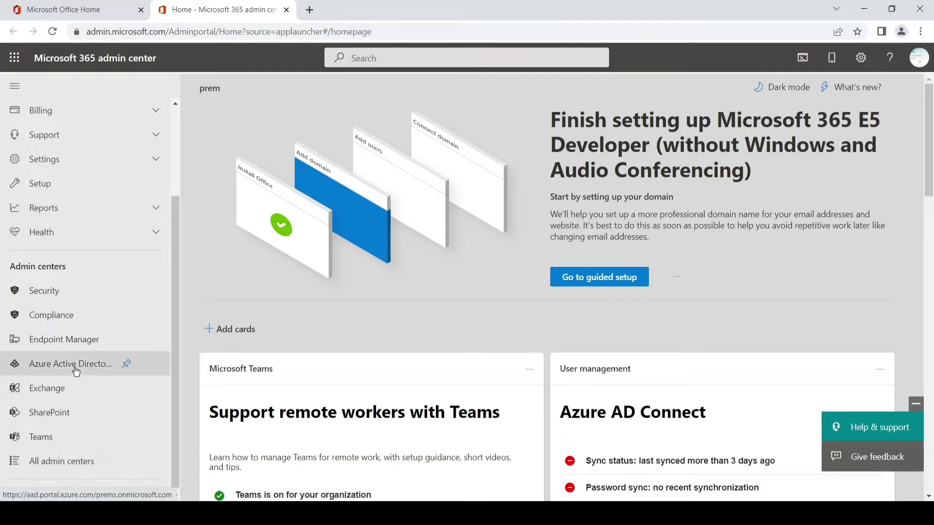
pyautogui.click(76, 324)
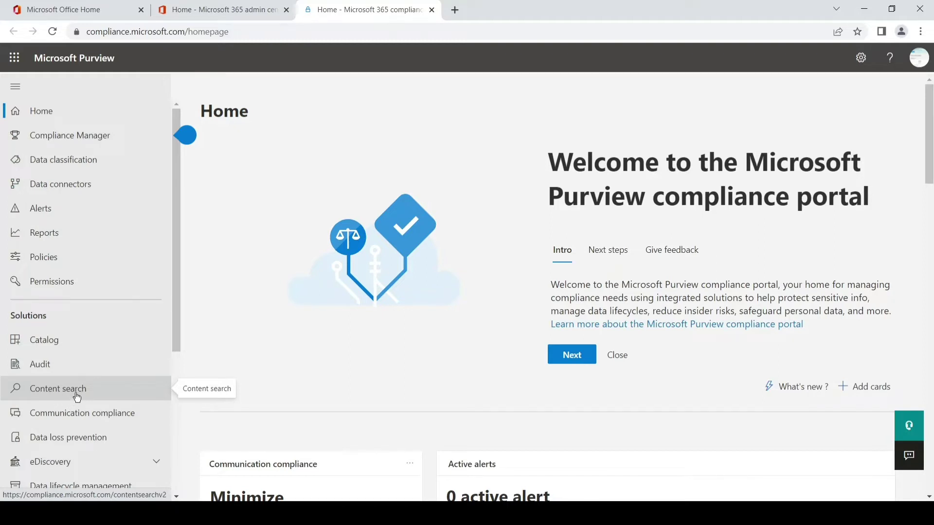
pyautogui.click(77, 396)
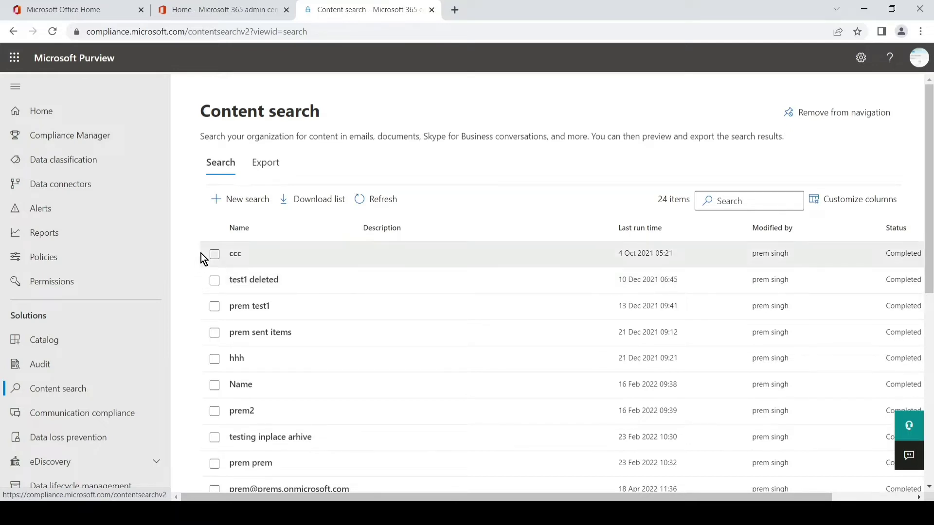
# - Open the eDiscovery Manager role group in the Microsoft Purview solutions permissions and review its assigned roles and administrators
pyautogui.click(92, 284)
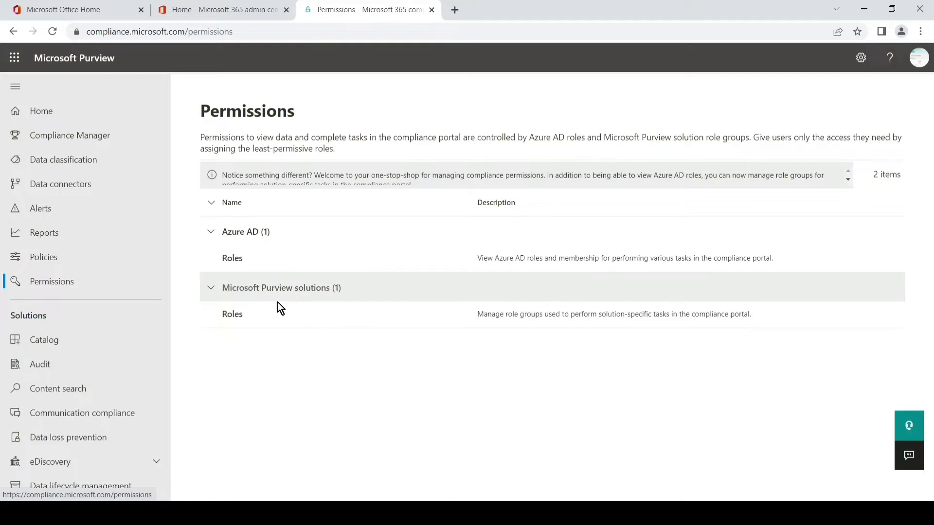
pyautogui.click(235, 314)
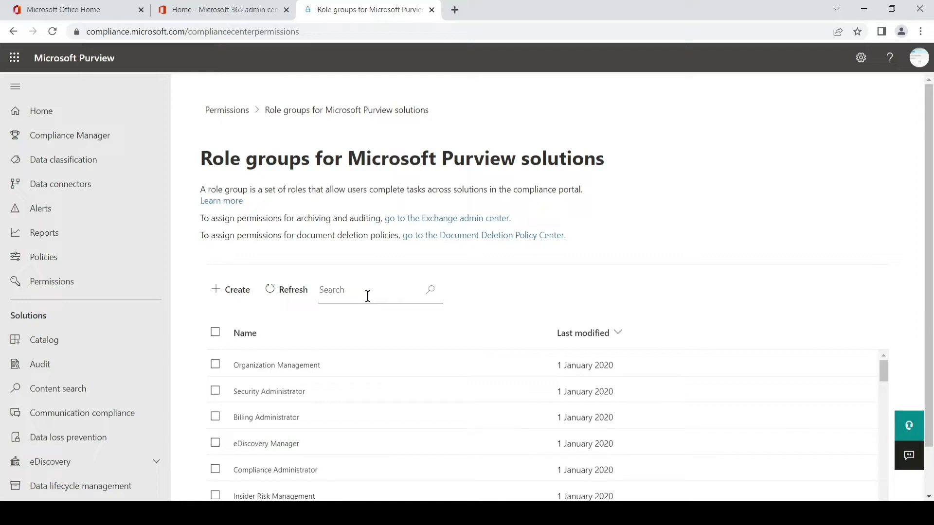
pyautogui.click(265, 444)
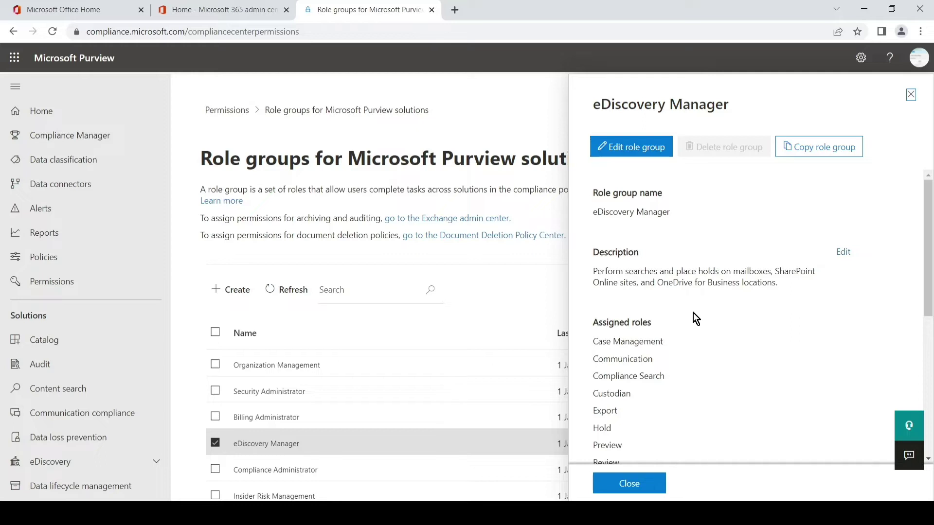
pyautogui.scroll(-5, 693, 313)
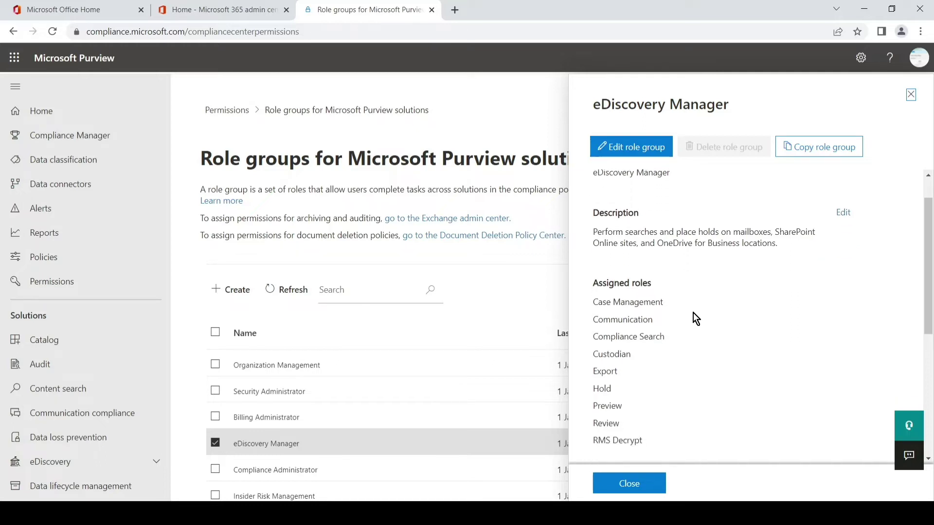
pyautogui.scroll(-1, 693, 313)
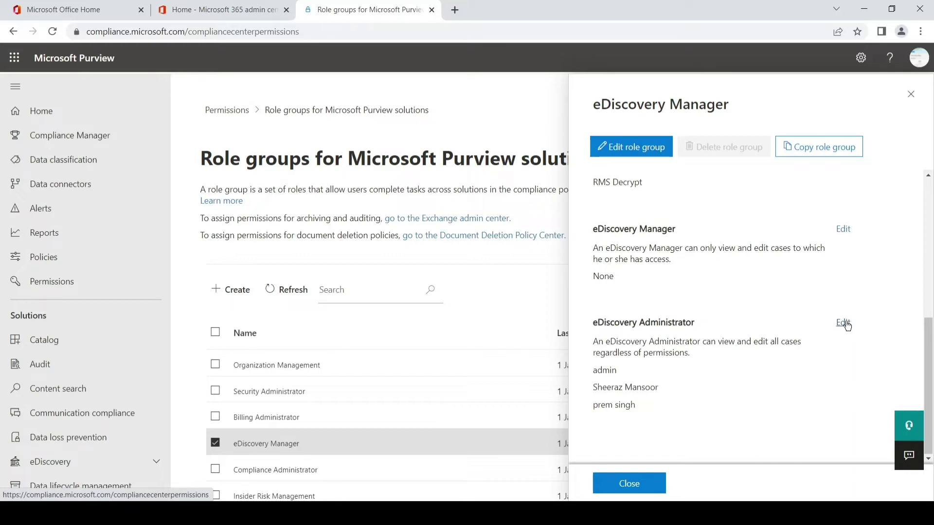
# - Add Test9 as an eDiscovery Administrator in the eDiscovery Manager role group, save the change and close the role group details
pyautogui.click(845, 324)
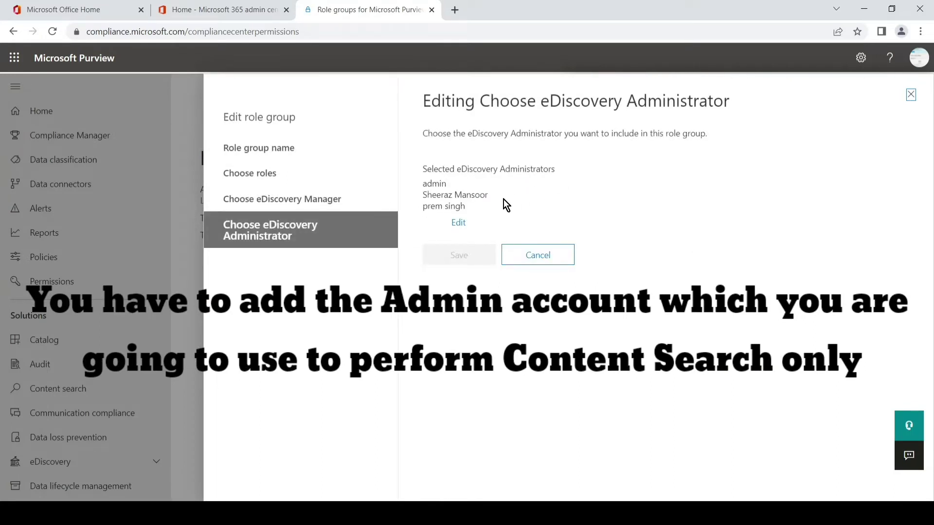
pyautogui.click(458, 223)
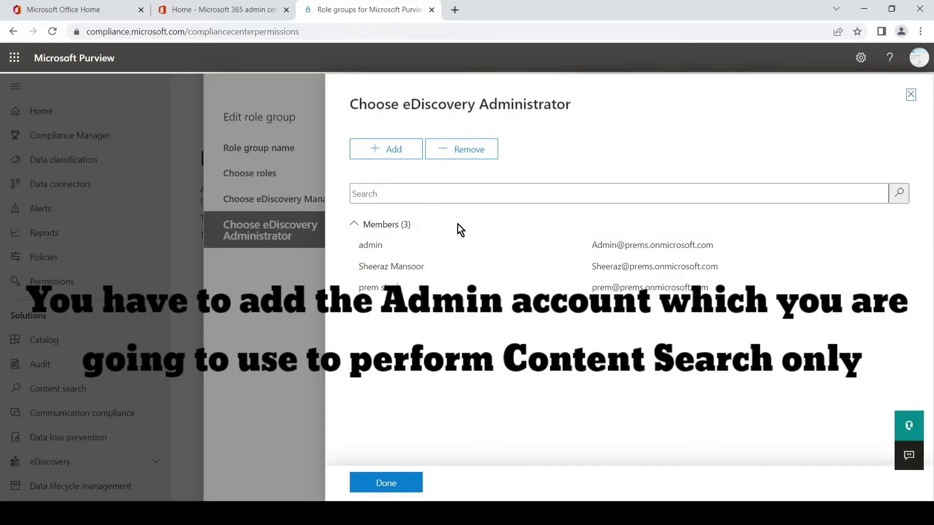
pyautogui.click(396, 155)
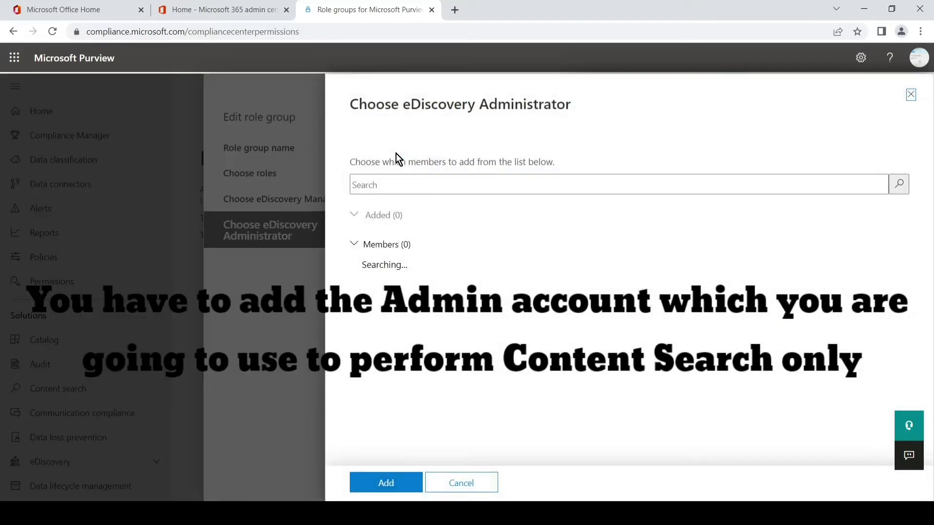
pyautogui.click(398, 180)
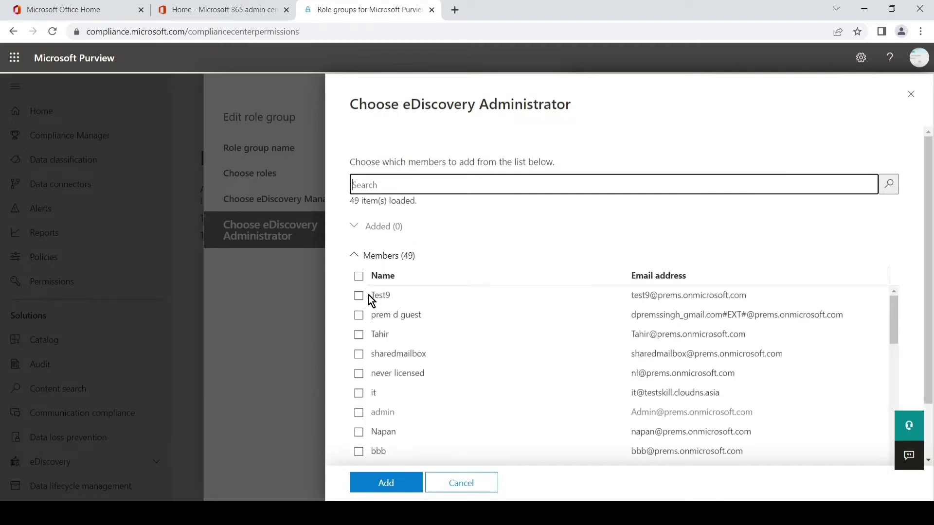
pyautogui.click(365, 299)
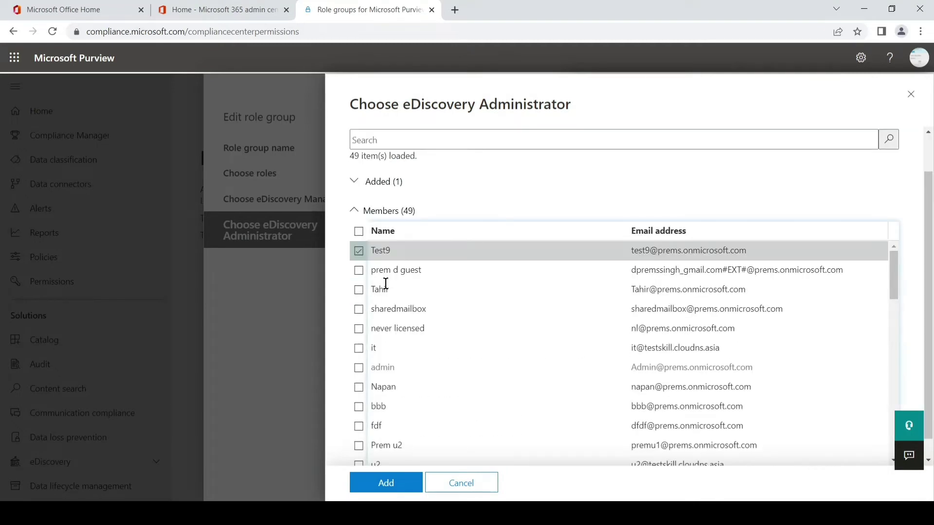
pyautogui.click(404, 486)
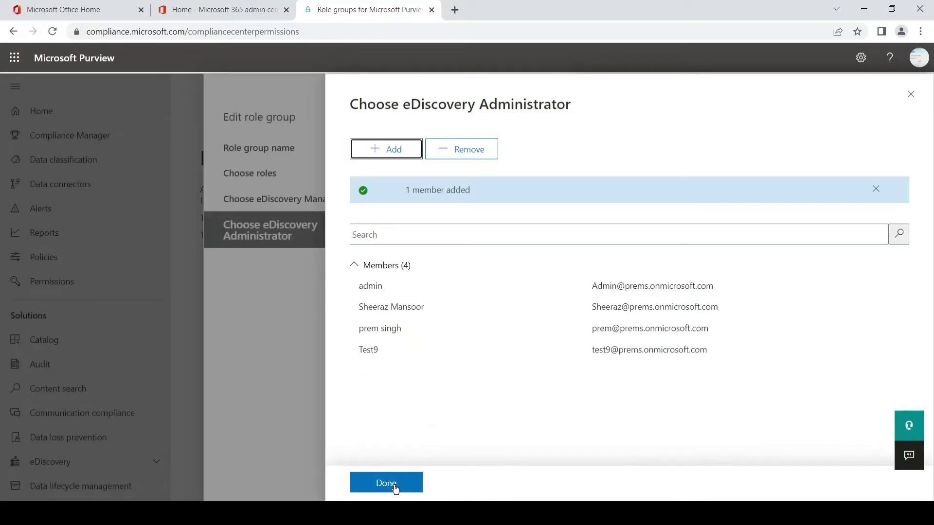
pyautogui.click(396, 486)
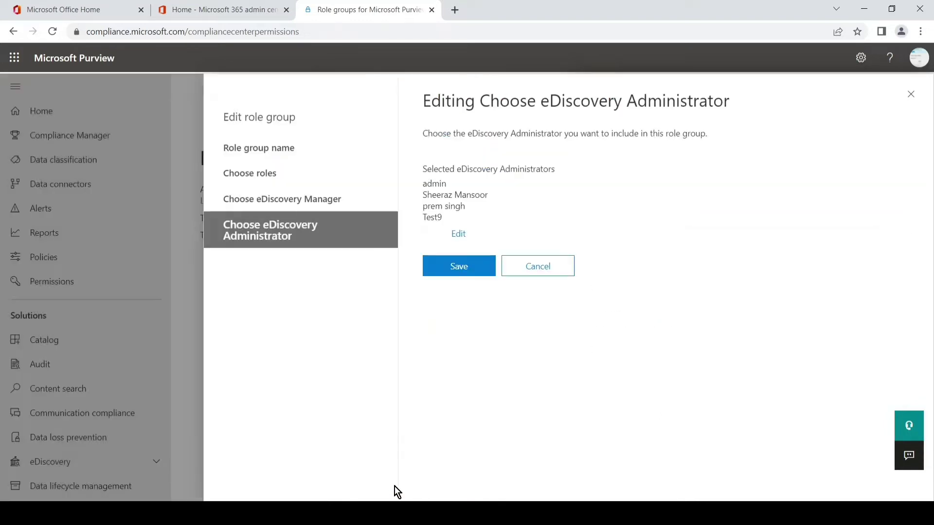
pyautogui.click(456, 271)
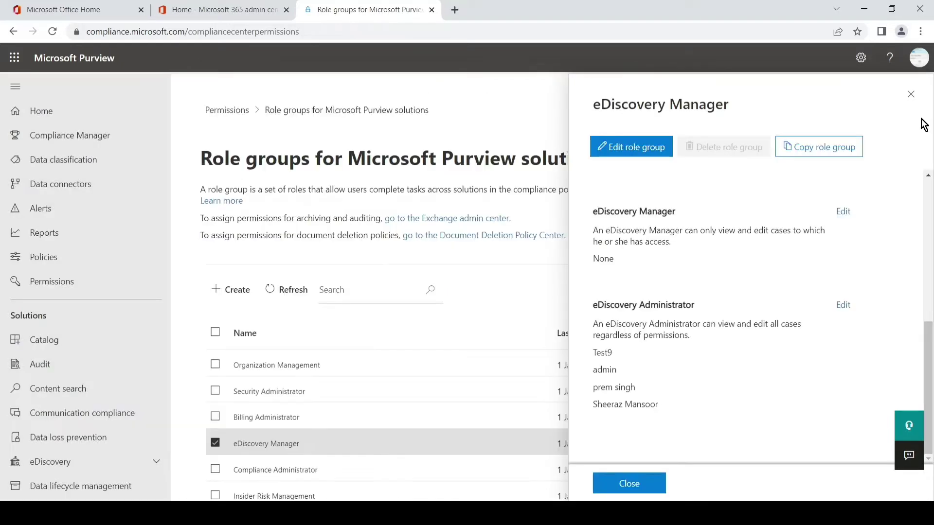
pyautogui.click(912, 97)
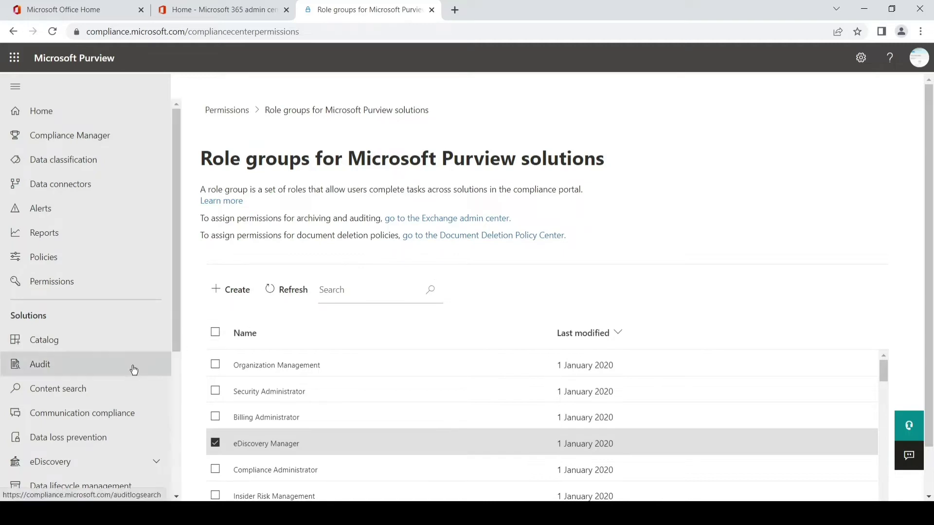
# - Start a new content search named "test search" and continue to its locations
pyautogui.click(103, 392)
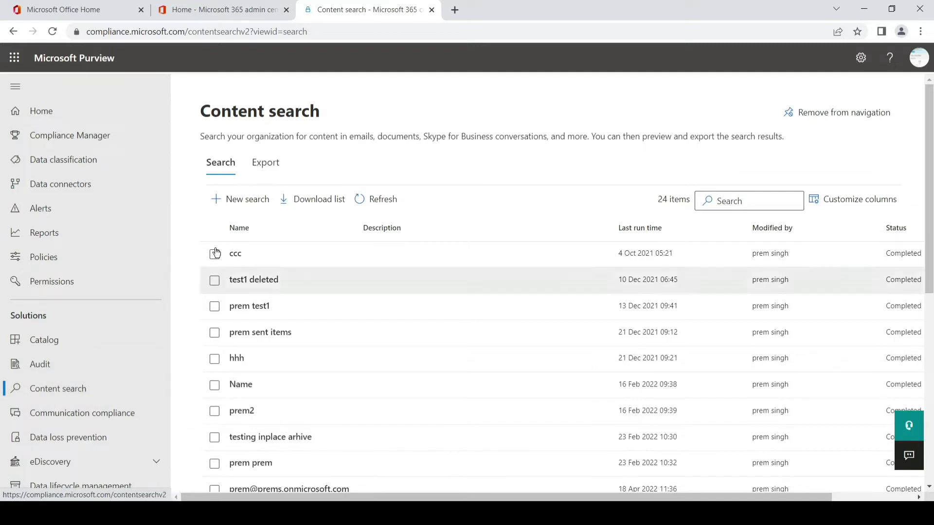
pyautogui.click(246, 210)
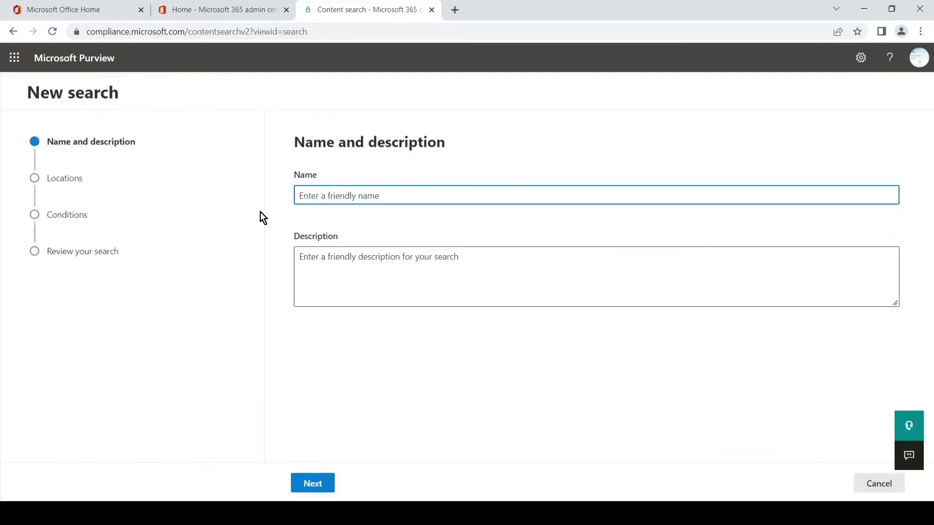
pyautogui.write('test')
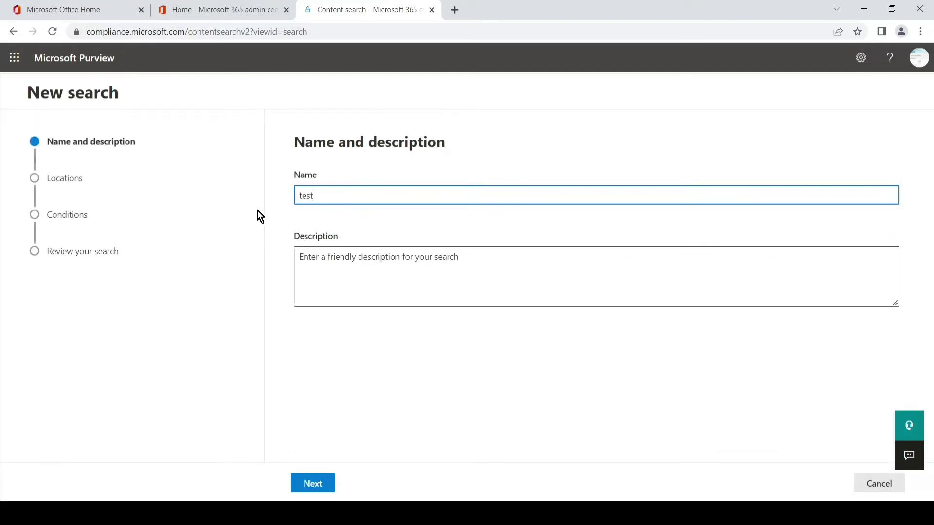
pyautogui.write(' search')
pyautogui.click(316, 484)
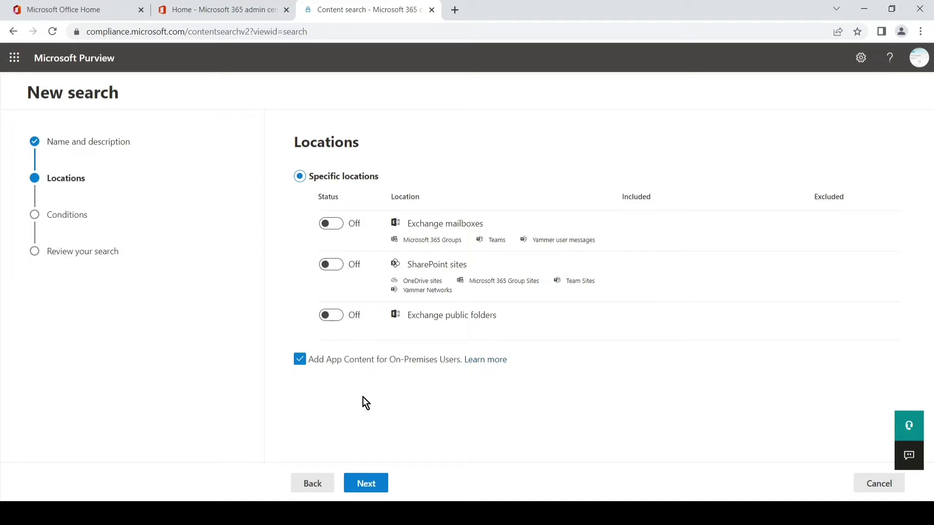
pyautogui.click(325, 483)
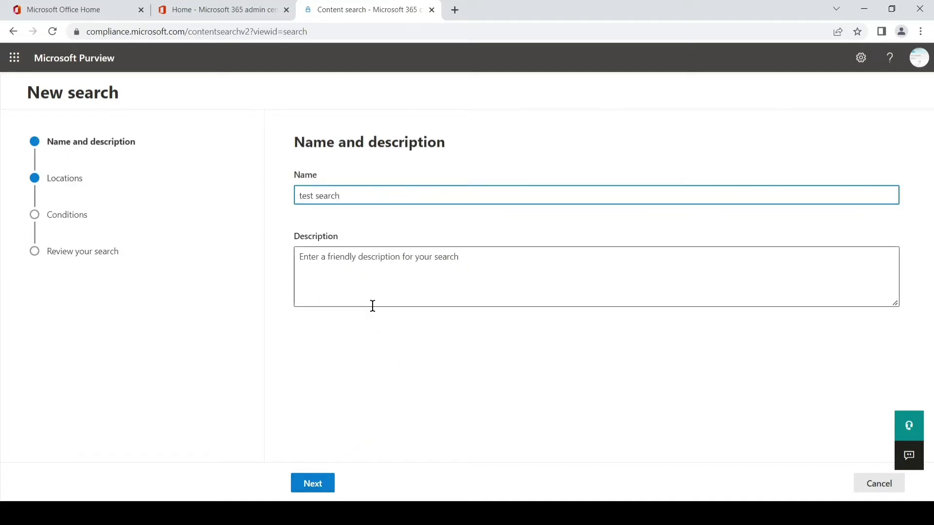
pyautogui.click(326, 484)
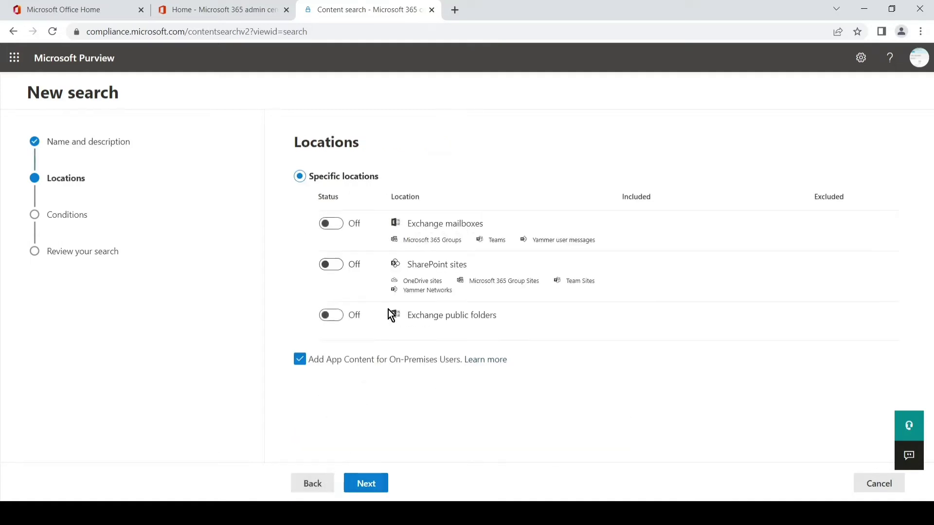
# - Exclude app content for on-premises users, limit the search to the xyz Exchange mailbox and continue to the conditions
pyautogui.click(303, 363)
pyautogui.click(341, 229)
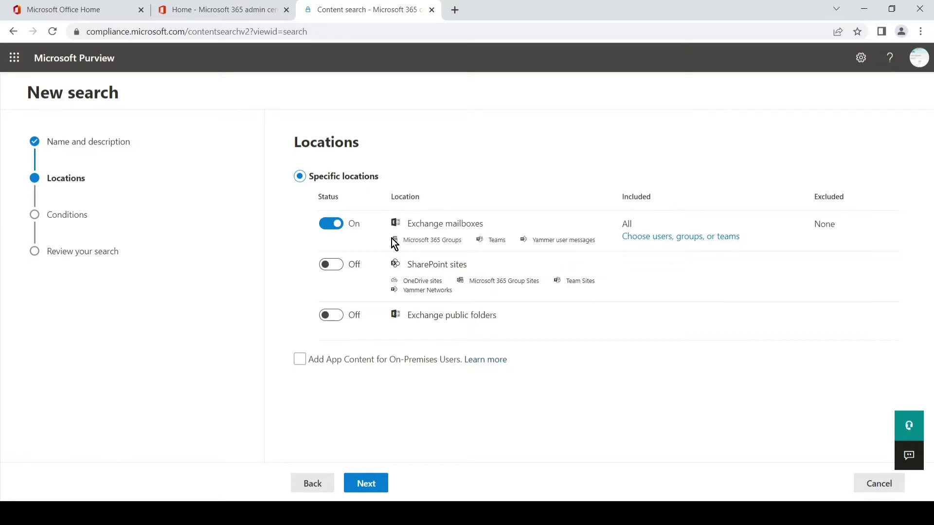
pyautogui.click(651, 238)
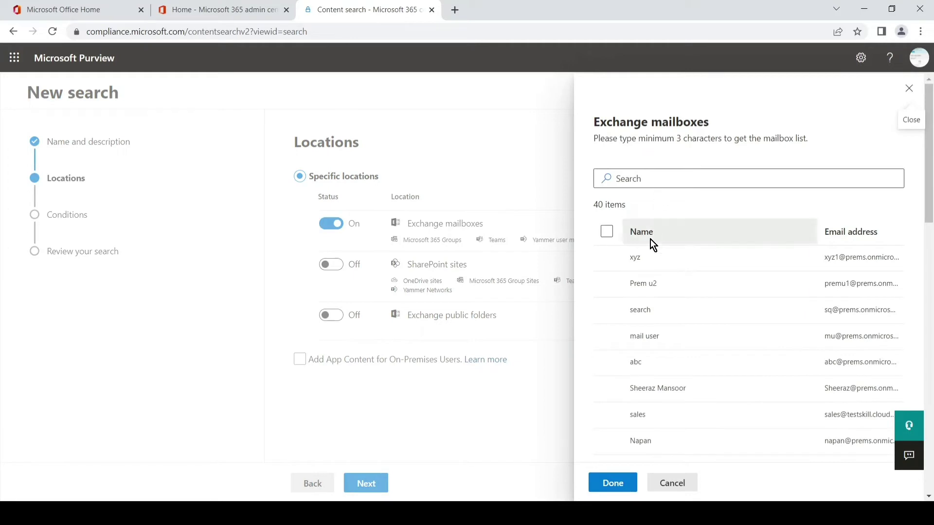
pyautogui.click(607, 259)
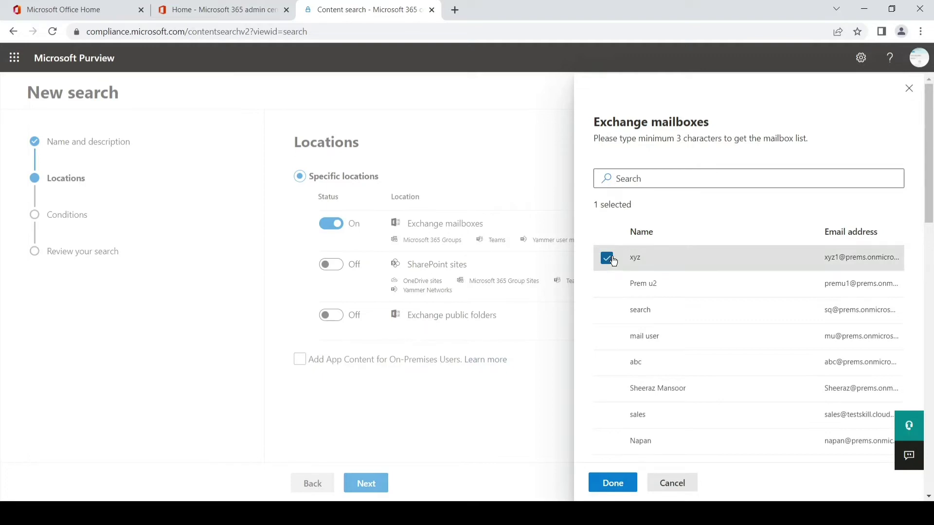
pyautogui.click(618, 483)
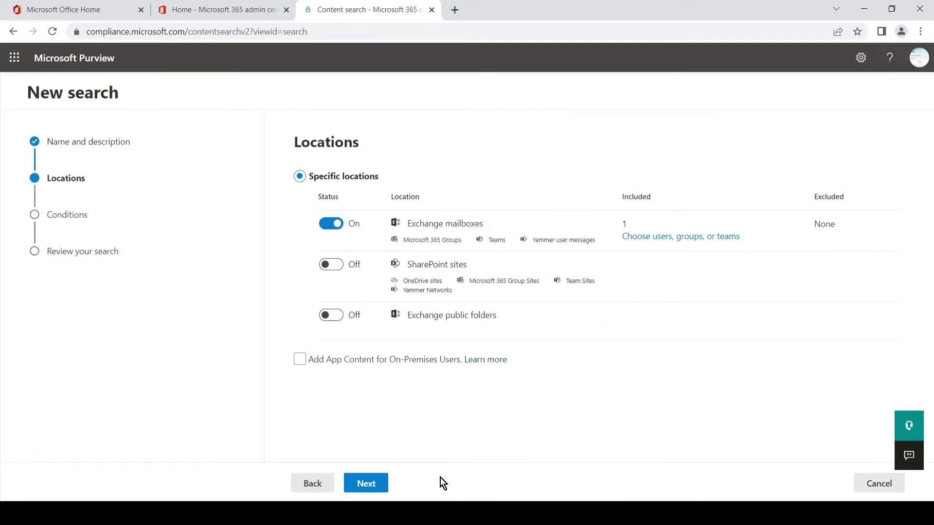
pyautogui.click(373, 488)
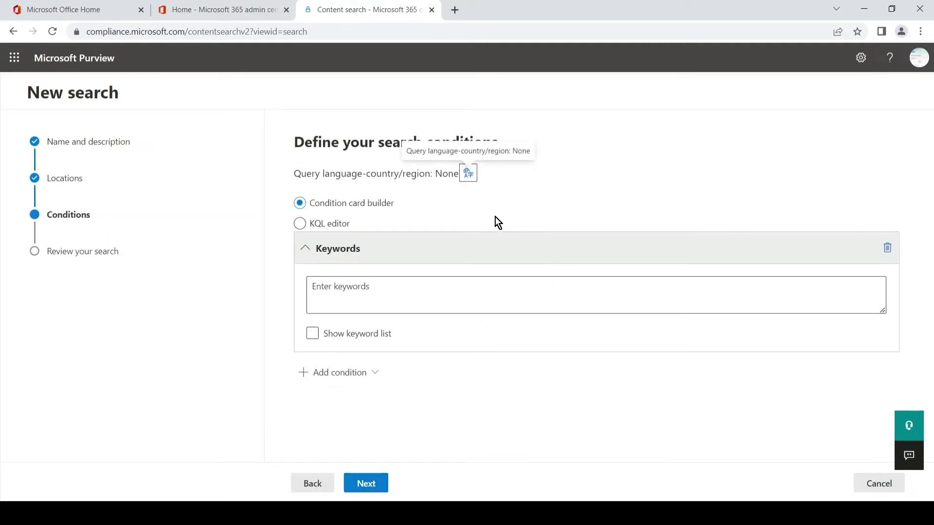
# - Look through the condition types that can be added to the search query
pyautogui.click(363, 380)
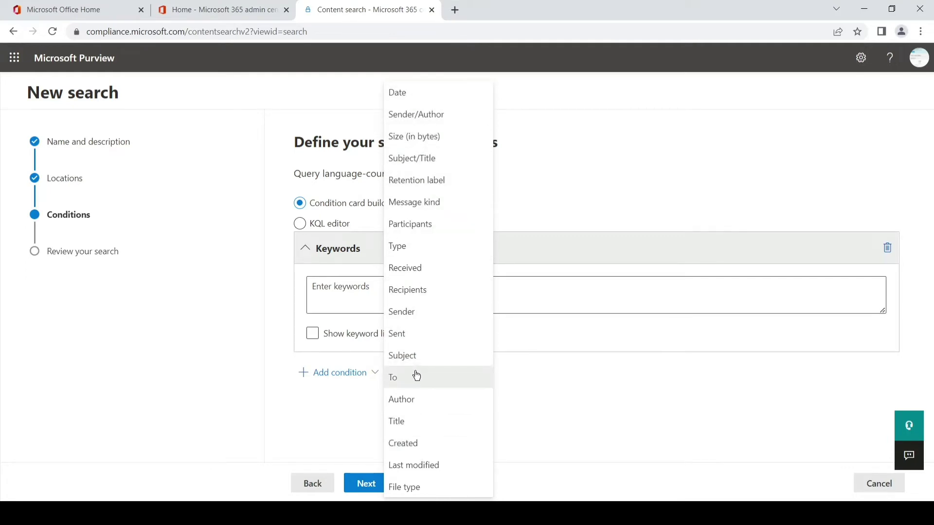
pyautogui.click(335, 408)
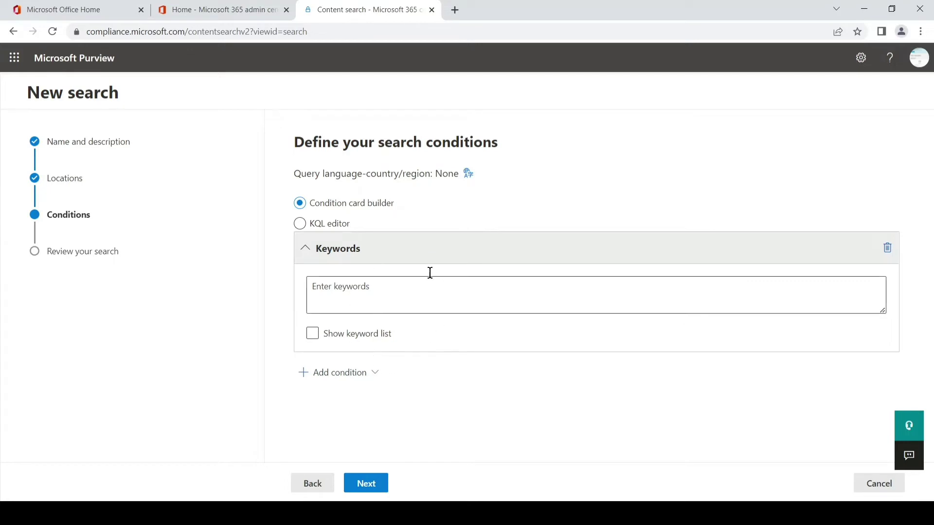
# - Leave the search conditions empty, review the search's summary and Exchange location, submit the new search and finish the wizard
pyautogui.click(366, 487)
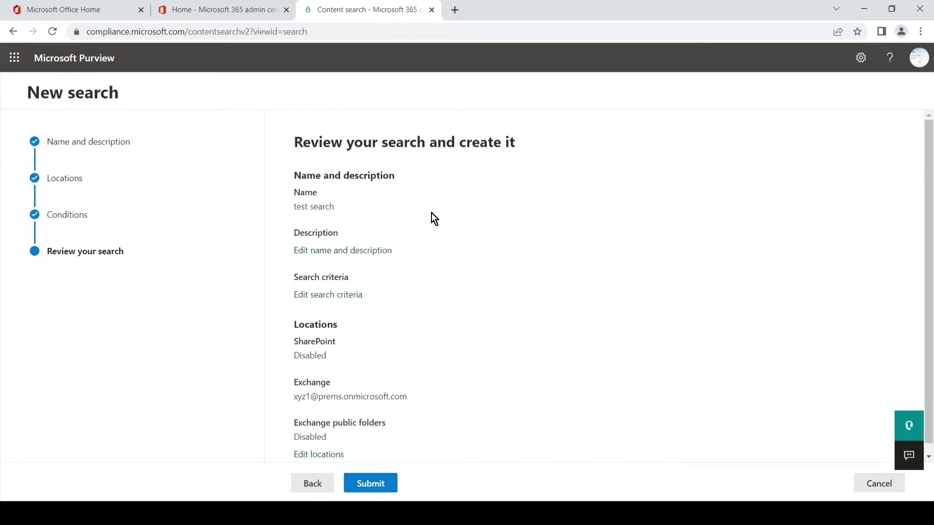
pyautogui.scroll(-1, 431, 214)
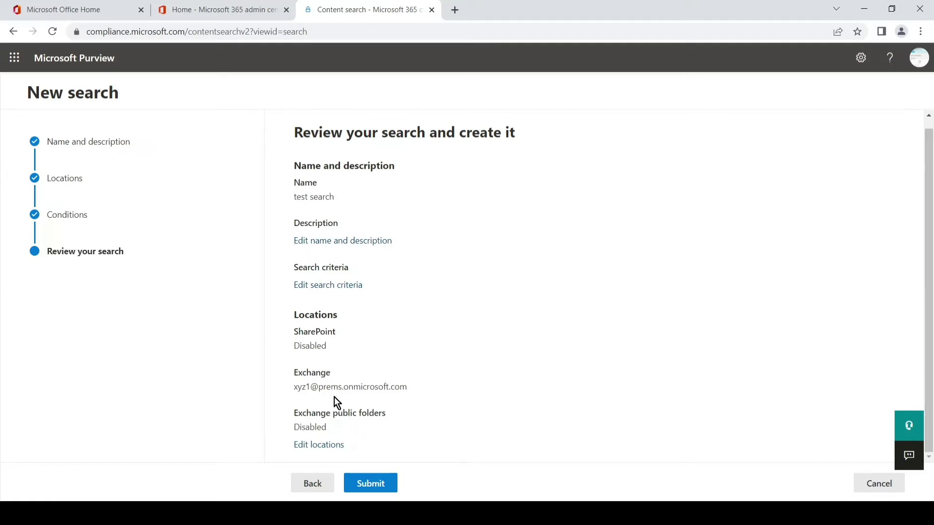
pyautogui.moveTo(294, 387); pyautogui.dragTo(407, 390)
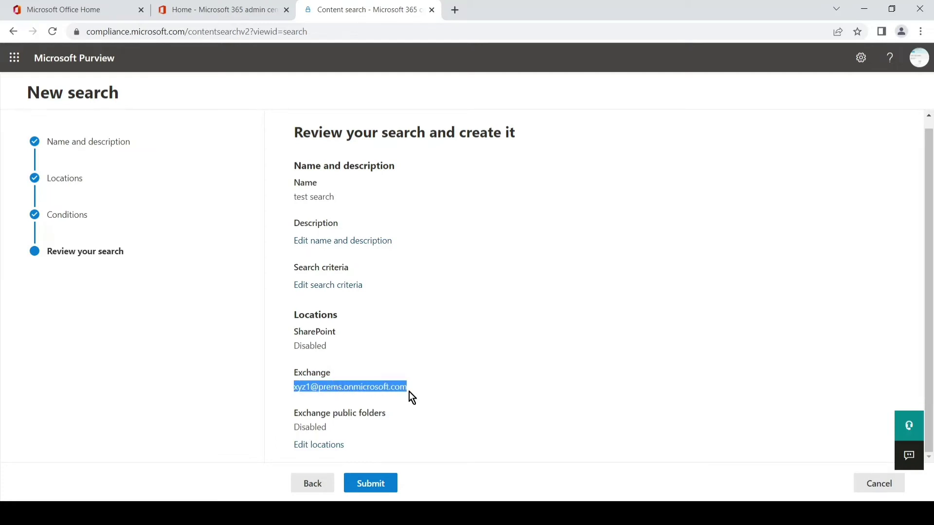
pyautogui.click(382, 485)
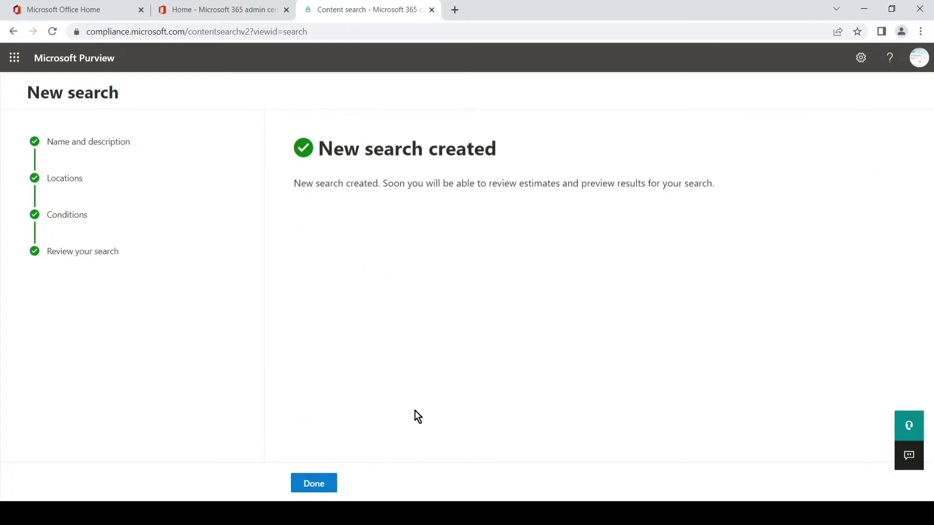
pyautogui.click(320, 483)
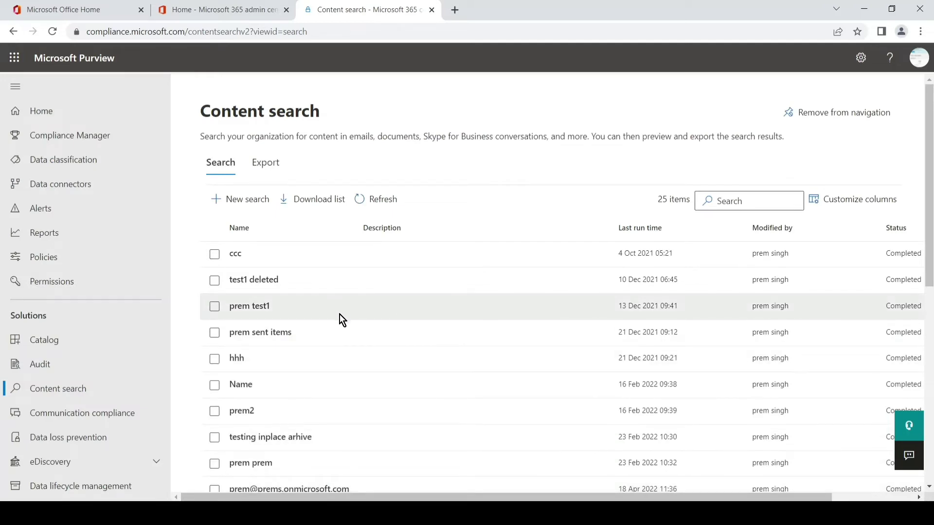
# - Open the details of "test search" from the content search list and check its status
pyautogui.scroll(-5, 342, 325)
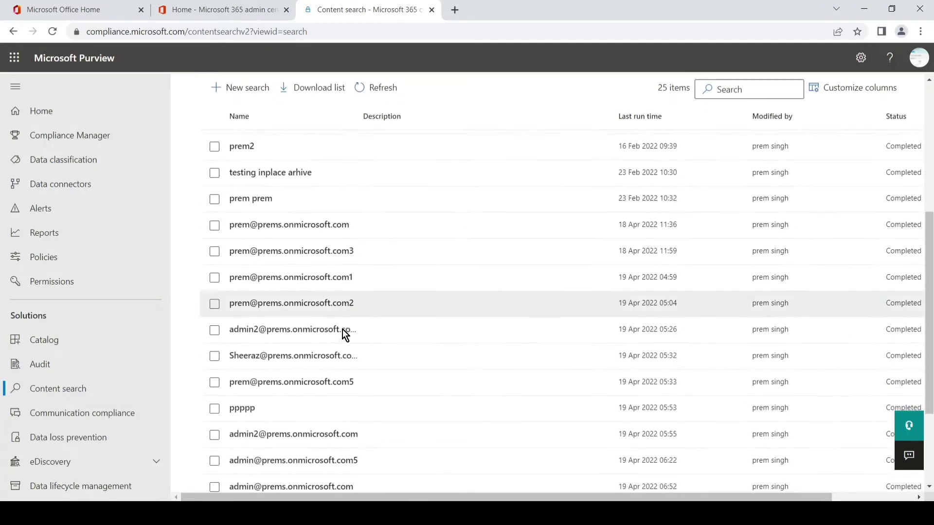
pyautogui.scroll(-3, 343, 329)
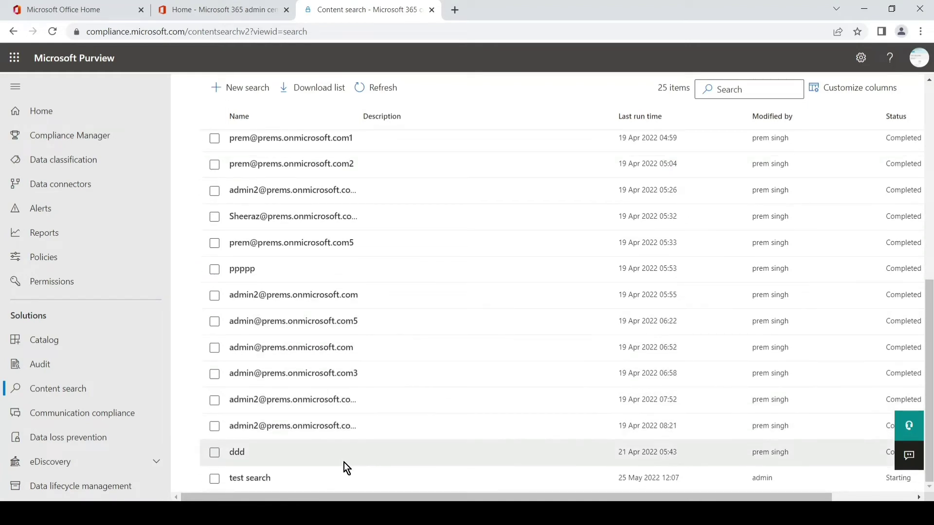
pyautogui.click(346, 477)
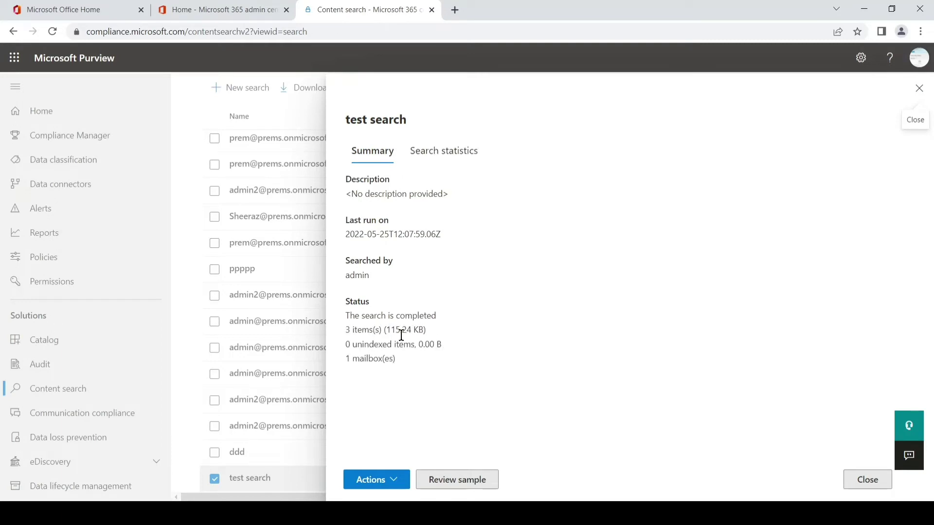
pyautogui.doubleClick(347, 359)
pyautogui.click(386, 402)
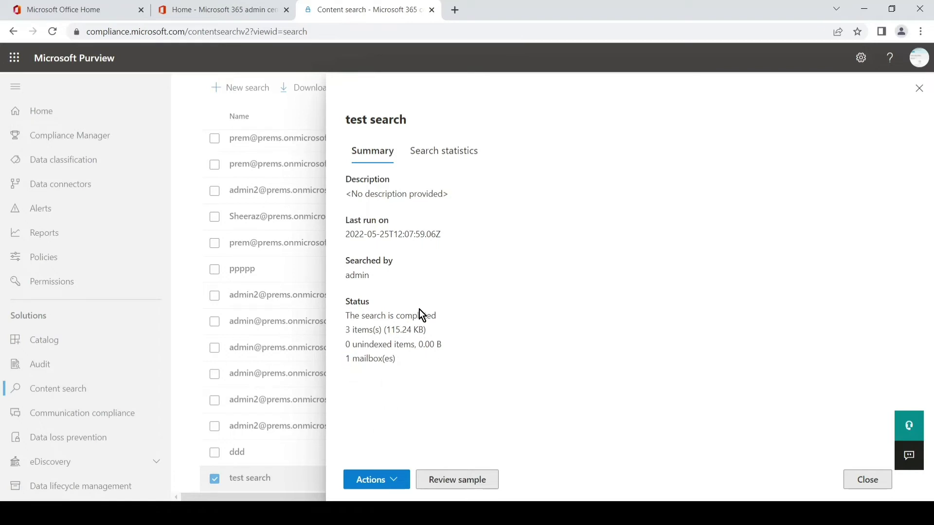
# - Export the results of "test search" with unindexed items excluded and one PST file for each mailbox, and acknowledge the created job
pyautogui.click(395, 481)
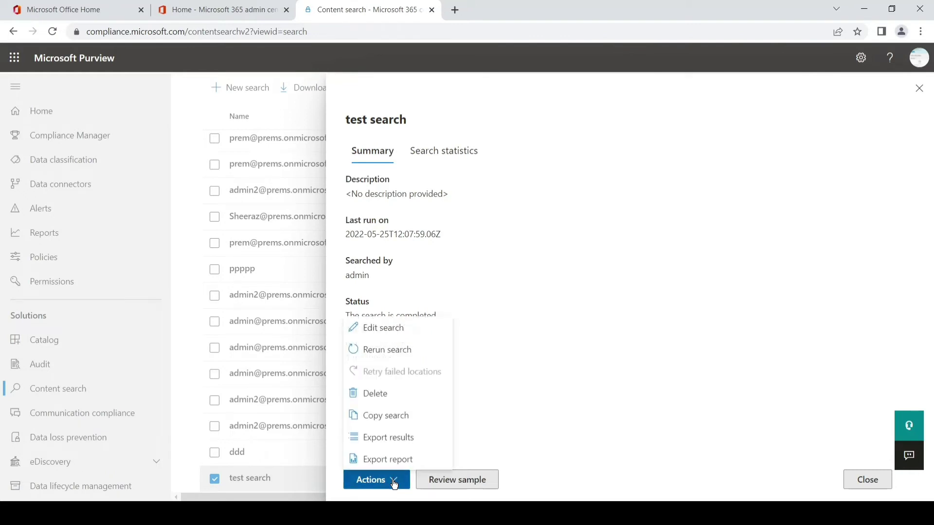
pyautogui.click(401, 440)
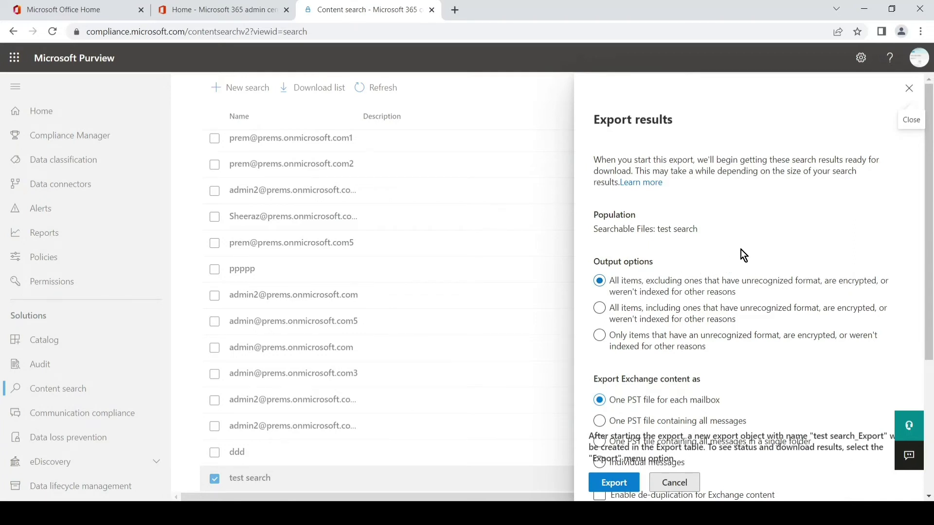
pyautogui.scroll(-1, 740, 250)
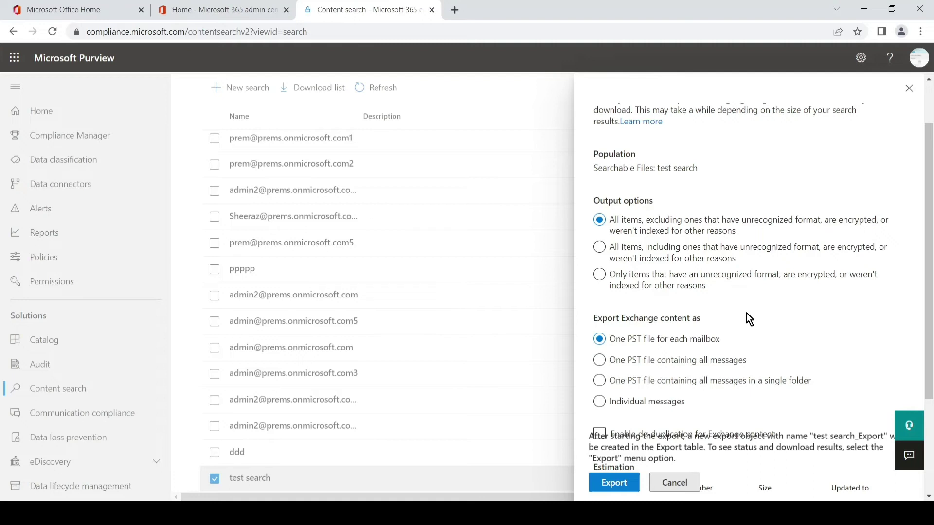
pyautogui.scroll(-3, 746, 308)
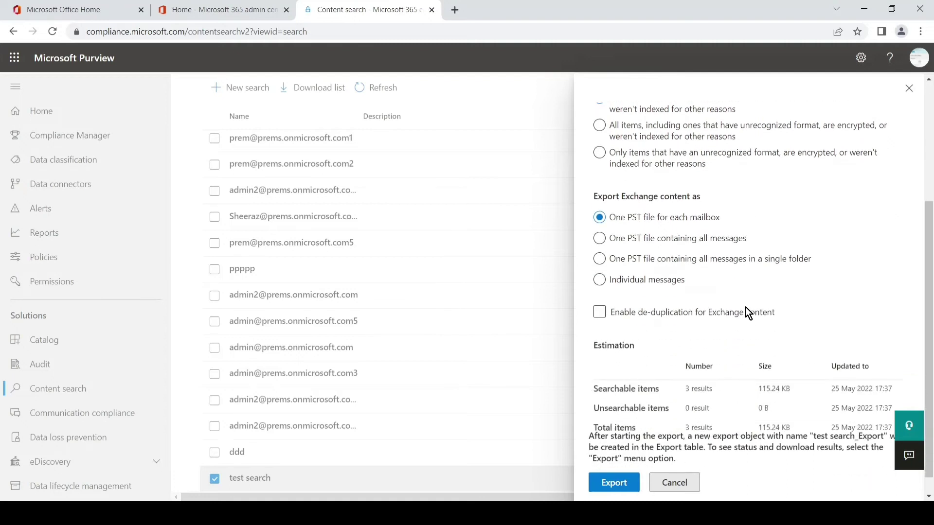
pyautogui.scroll(-1, 744, 272)
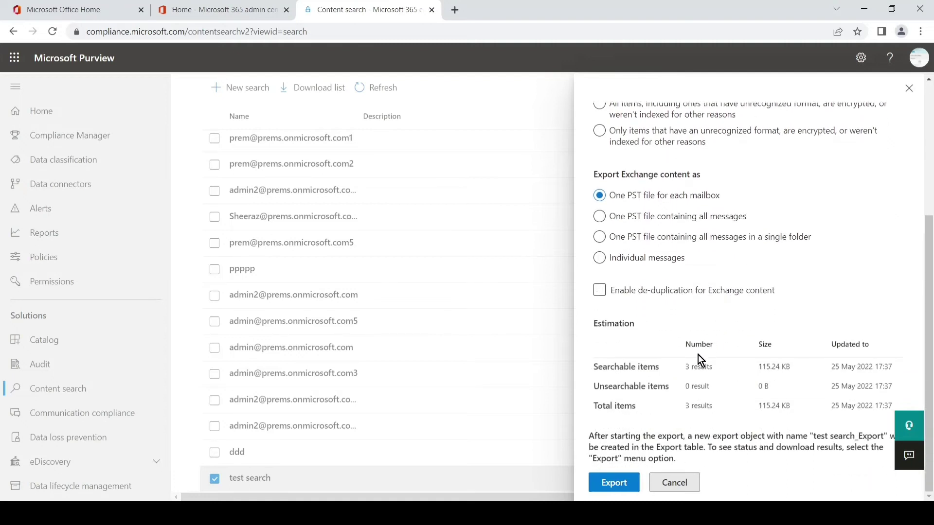
pyautogui.click(614, 482)
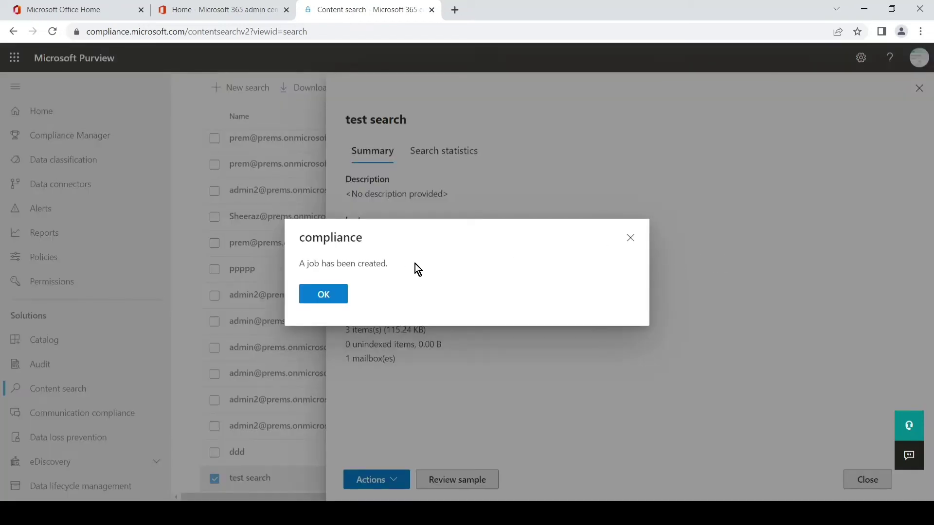
pyautogui.click(320, 297)
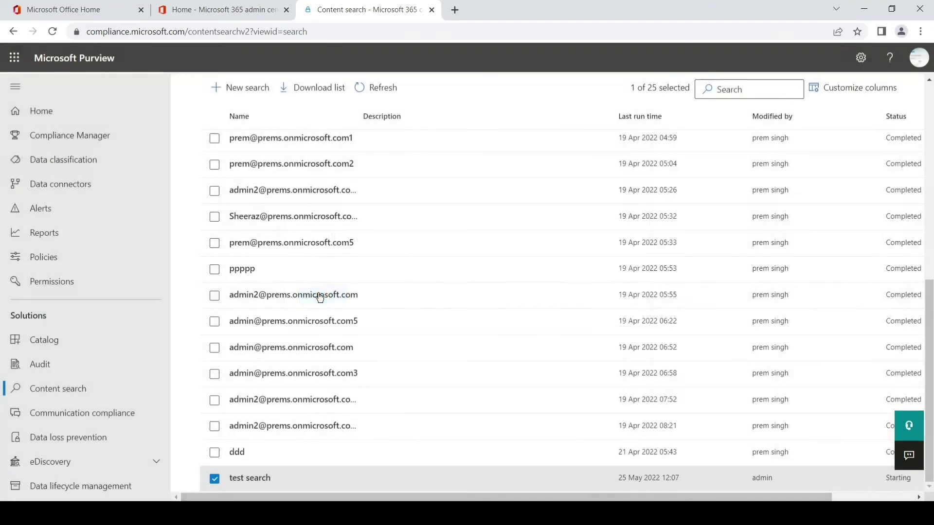
# - Reload Content search, switch to its list of exports and open the test search_Export entry
pyautogui.scroll(5, 350, 313)
pyautogui.scroll(2, 351, 316)
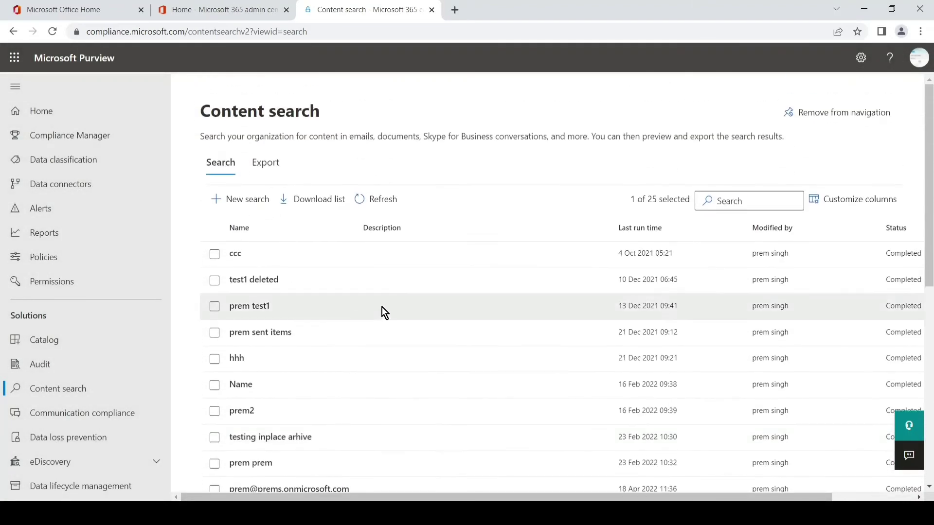
pyautogui.click(67, 391)
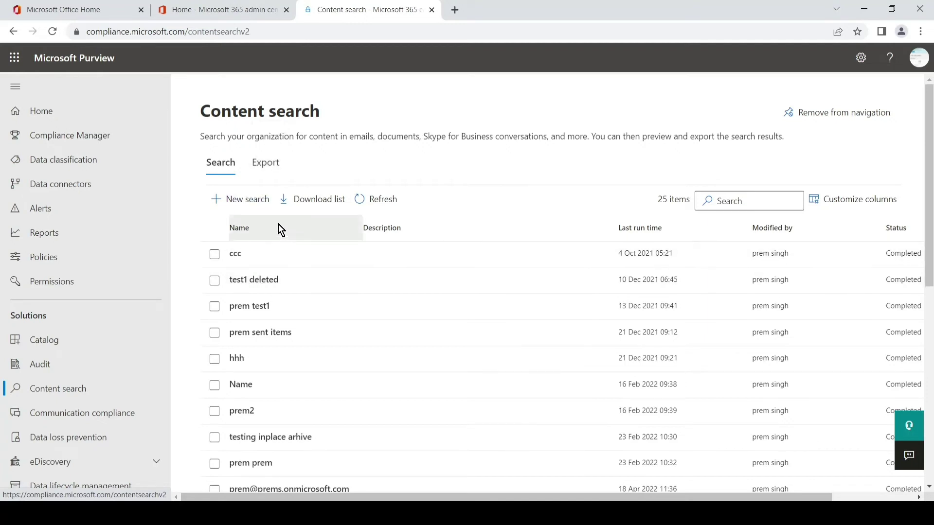
pyautogui.click(272, 167)
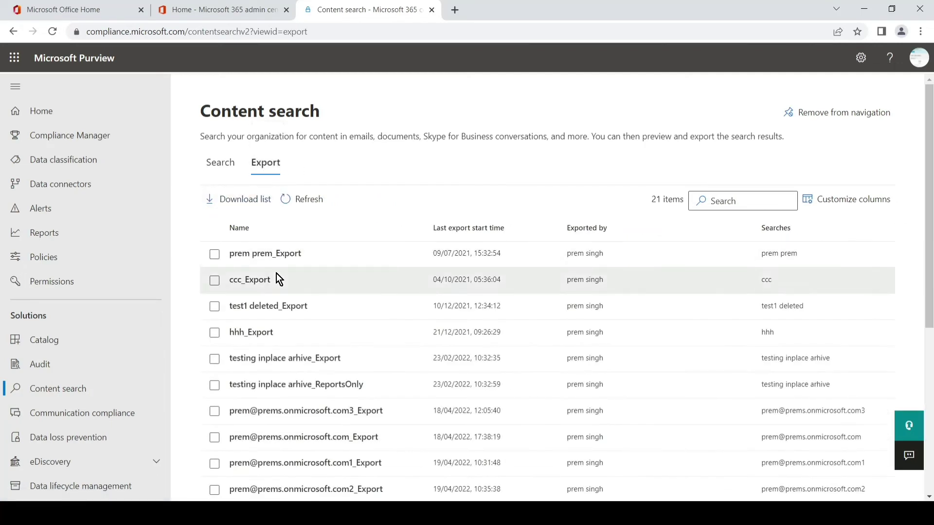
pyautogui.scroll(-5, 310, 314)
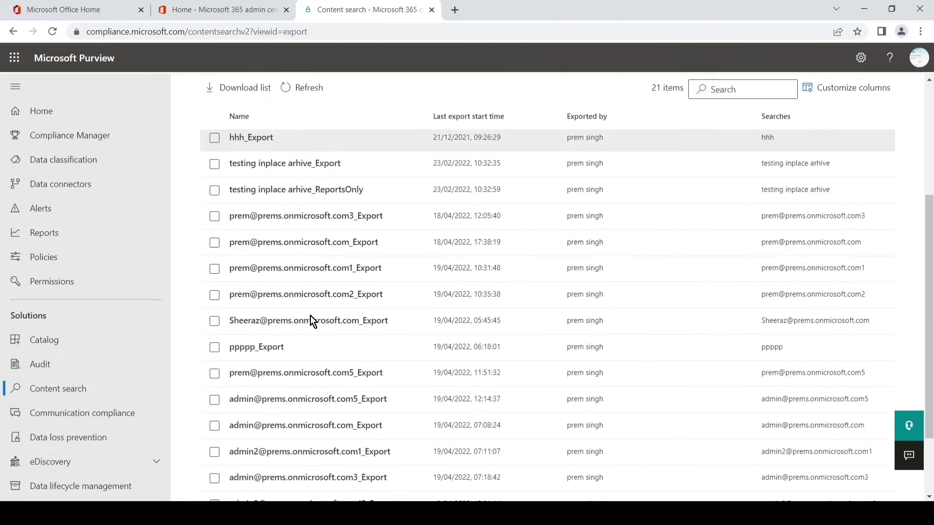
pyautogui.scroll(-2, 307, 306)
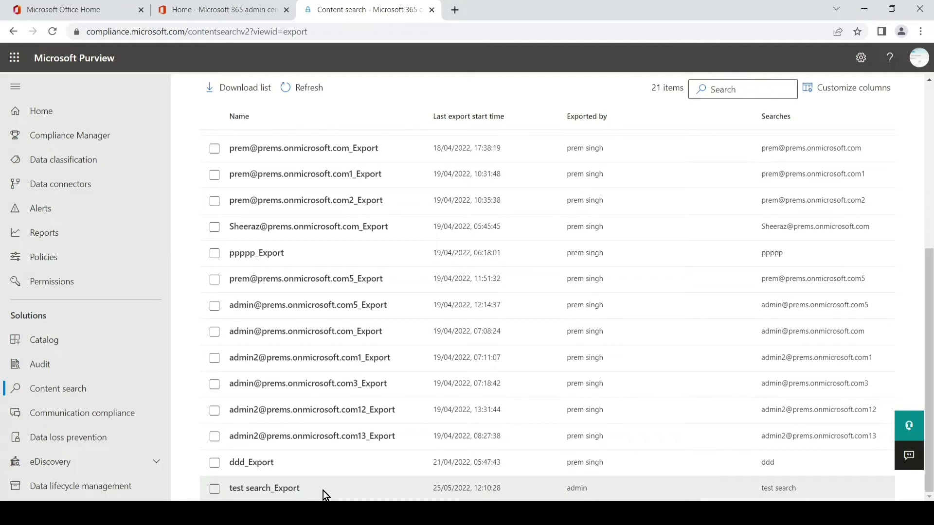
pyautogui.click(296, 490)
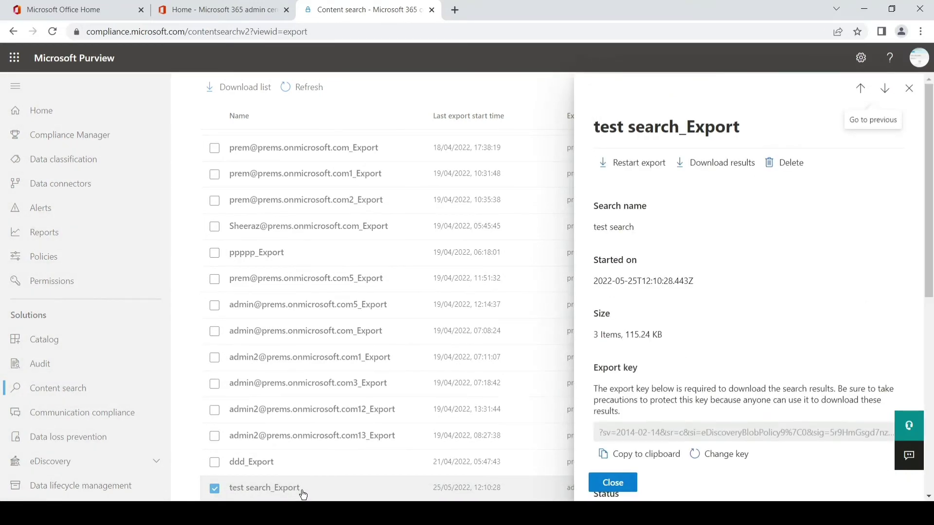
# - Check the status and size of the export in the test search_Export details
pyautogui.scroll(-3, 678, 323)
pyautogui.moveTo(597, 332); pyautogui.dragTo(805, 332)
pyautogui.click(658, 351)
pyautogui.moveTo(598, 333); pyautogui.dragTo(793, 334)
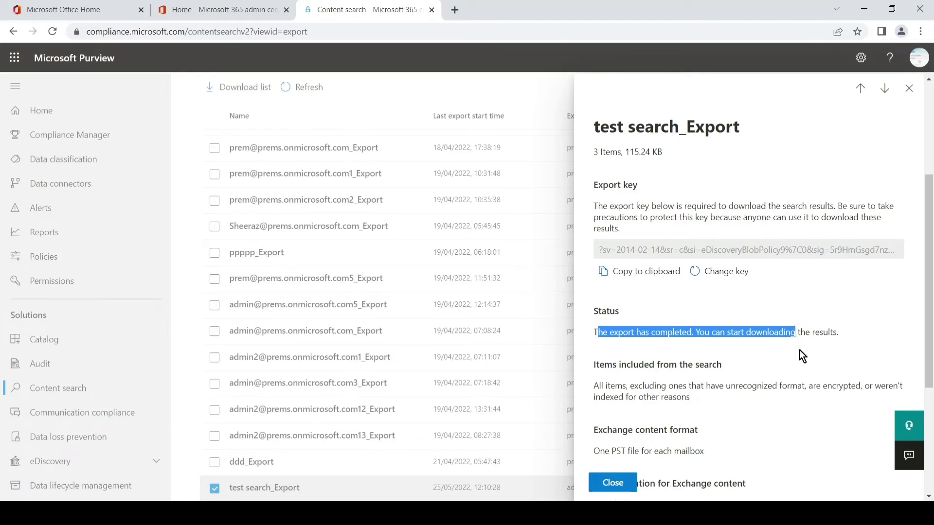
pyautogui.scroll(4, 799, 350)
pyautogui.tripleClick(678, 335)
pyautogui.click(623, 339)
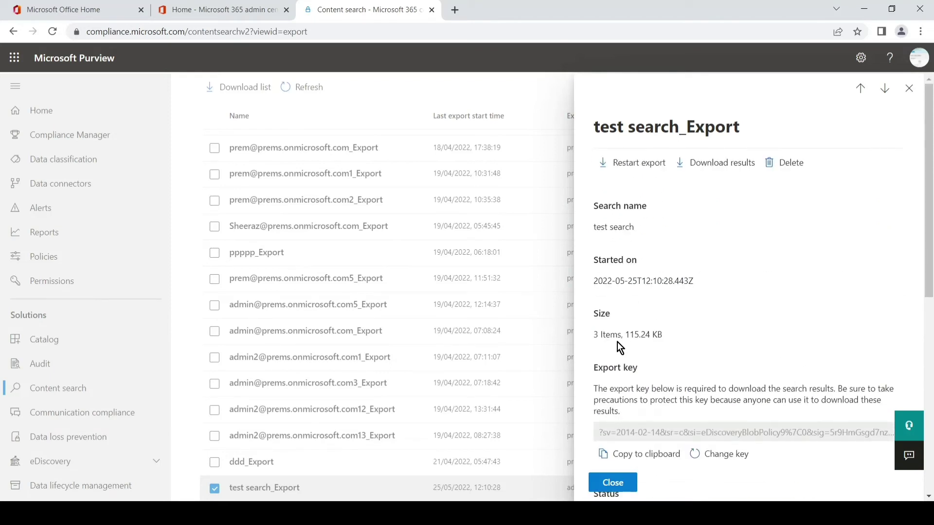
pyautogui.moveTo(592, 337); pyautogui.dragTo(677, 338)
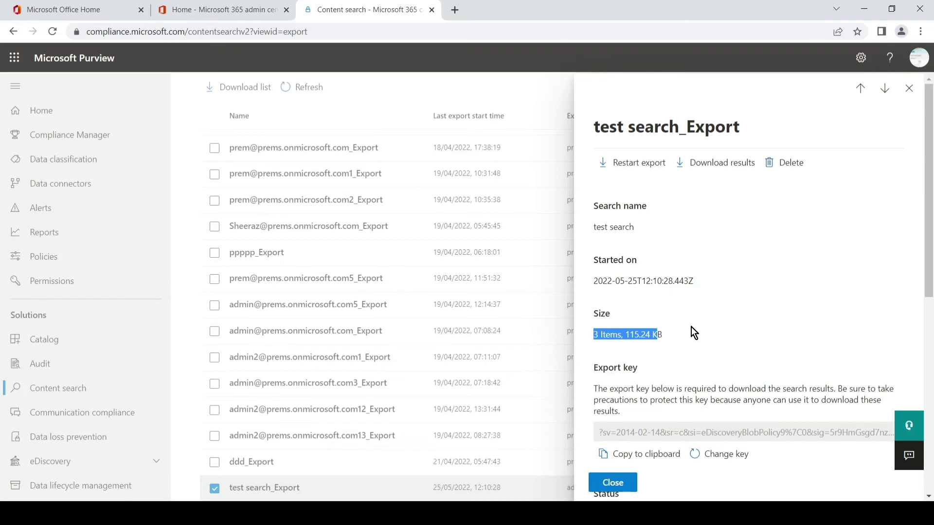
pyautogui.scroll(-1, 691, 327)
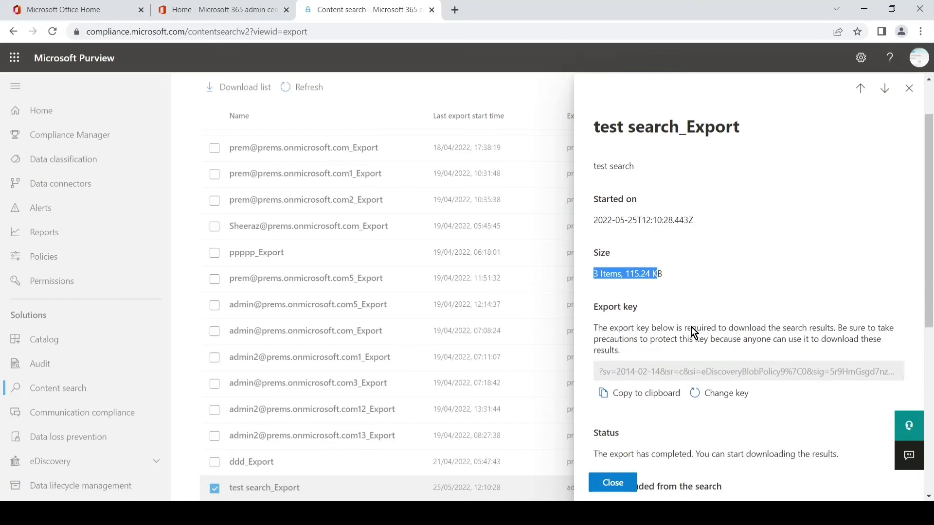
pyautogui.click(702, 273)
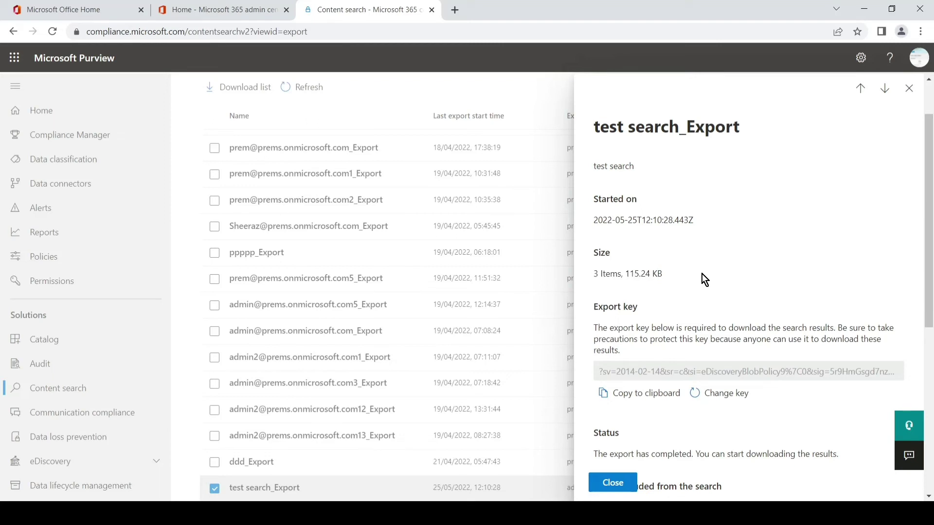
# - Look over the download option, export key and export settings in the test search_Export details
pyautogui.scroll(1, 702, 274)
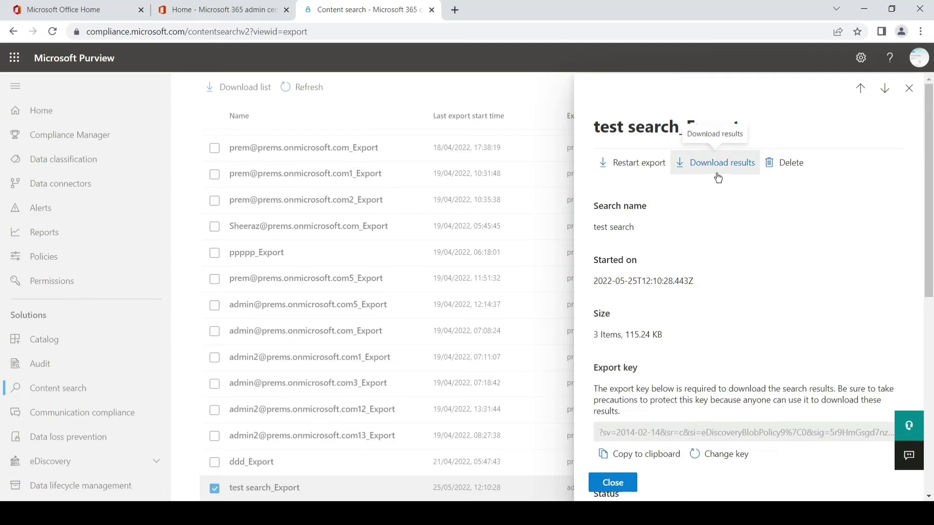
pyautogui.scroll(-4, 702, 240)
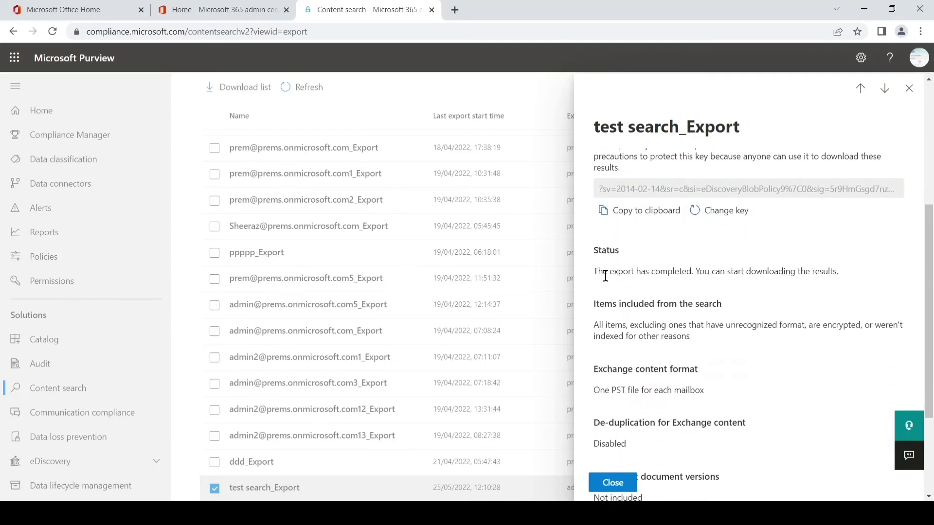
pyautogui.scroll(4, 668, 278)
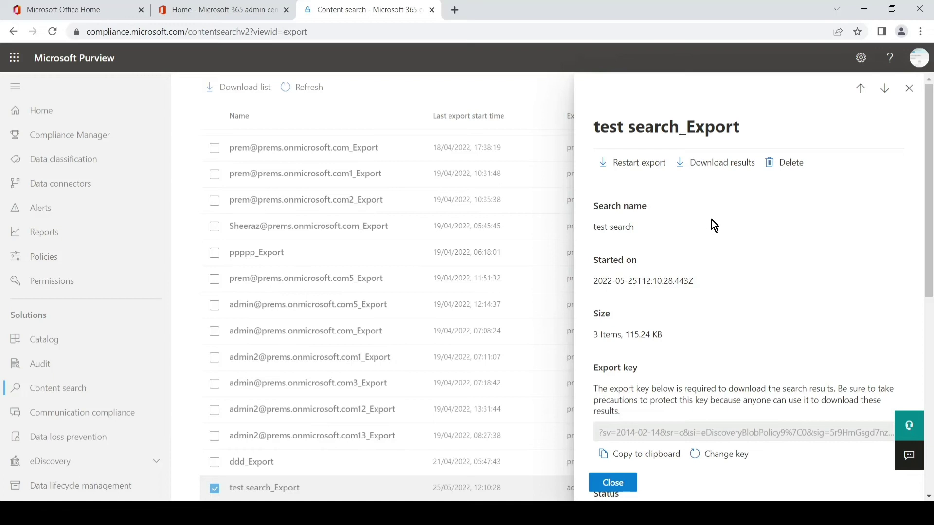
pyautogui.scroll(-2, 715, 234)
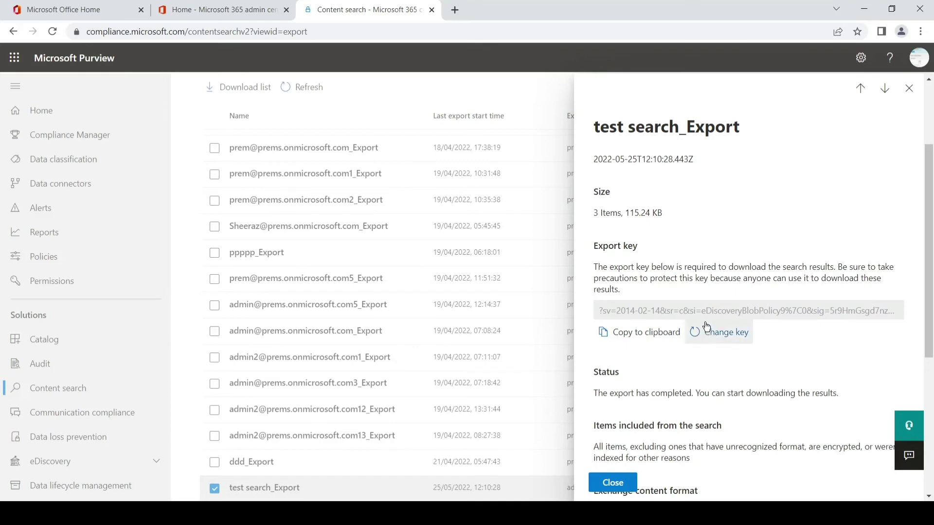
pyautogui.scroll(2, 720, 267)
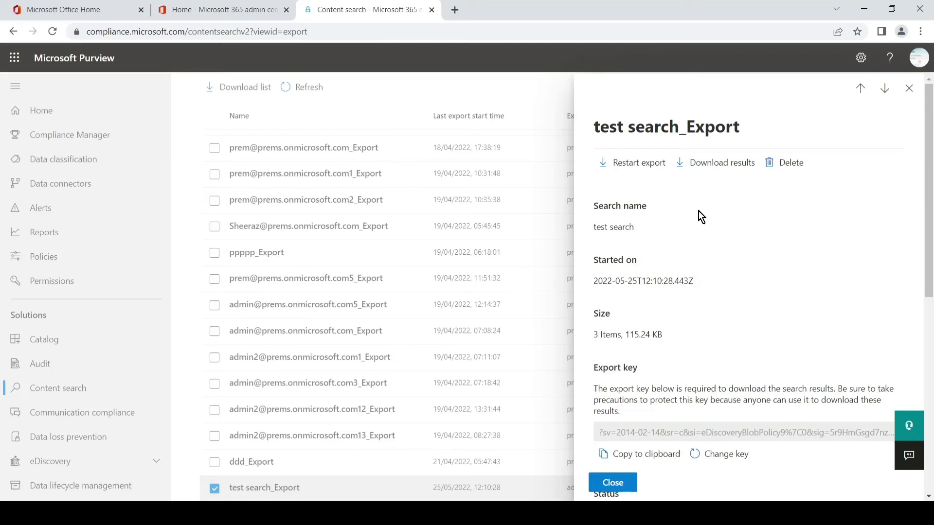
pyautogui.scroll(-2, 709, 248)
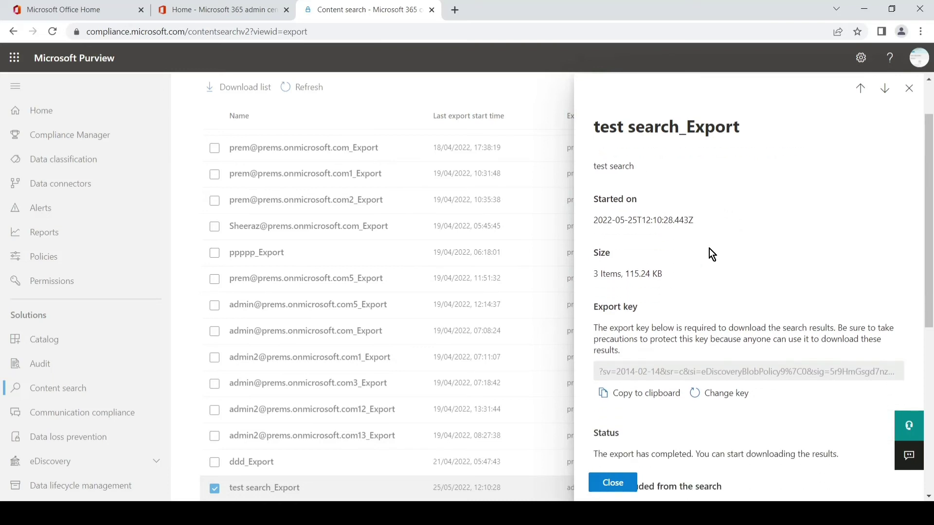
pyautogui.scroll(2, 709, 249)
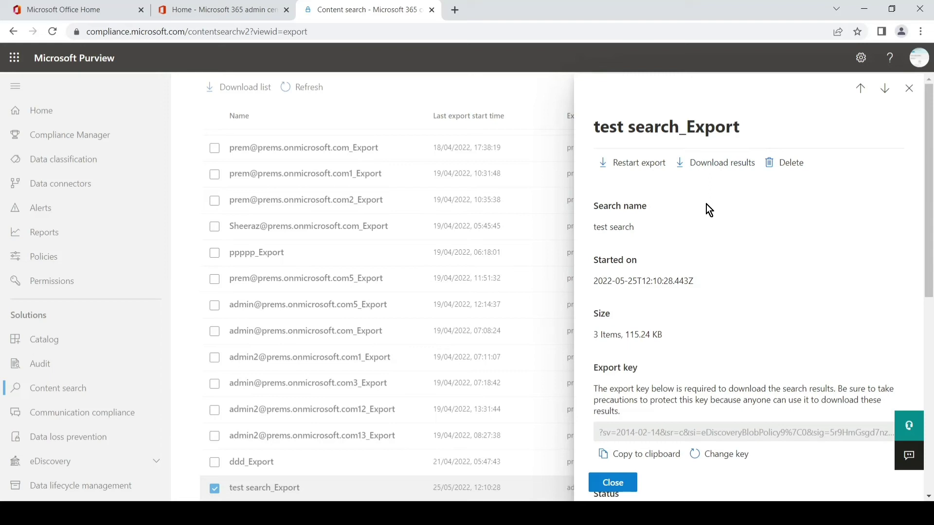
pyautogui.scroll(-3, 707, 206)
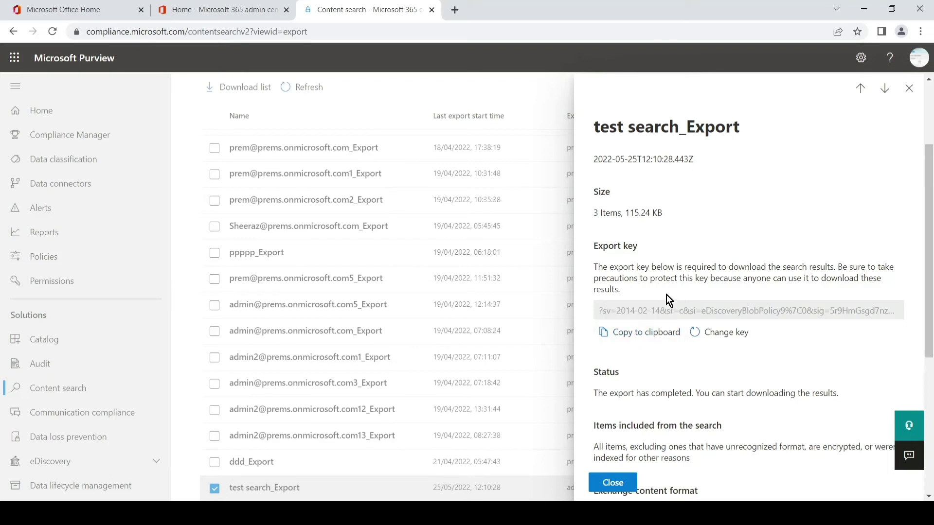
# - Copy the export key of test search_Export, and open its results download in Microsoft Edge to install the Microsoft Office 365 eDiscovery Export Tool
pyautogui.click(649, 332)
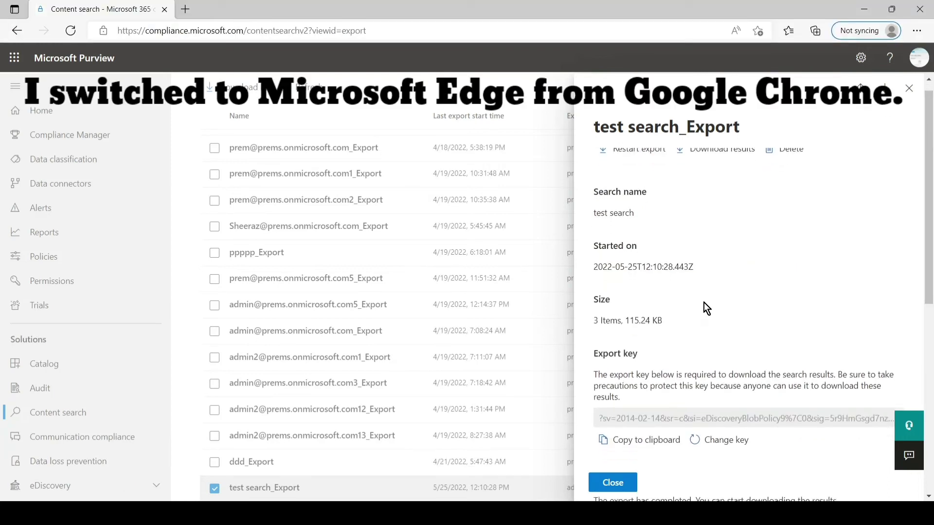
pyautogui.scroll(-2, 704, 303)
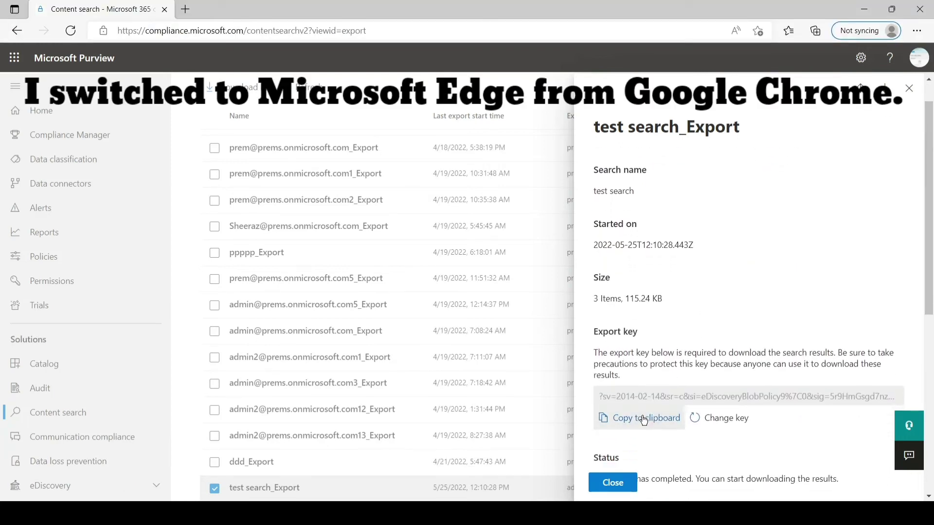
pyautogui.scroll(2, 720, 272)
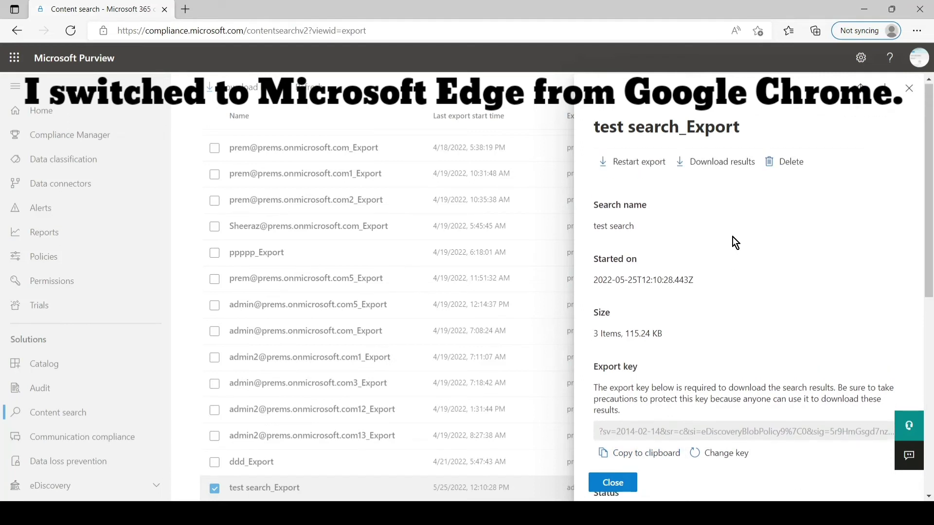
pyautogui.click(717, 169)
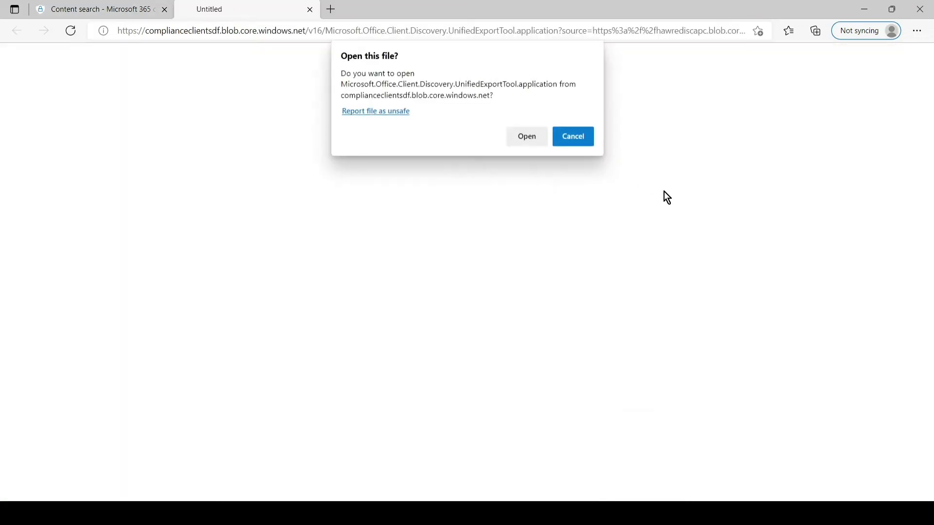
pyautogui.click(523, 137)
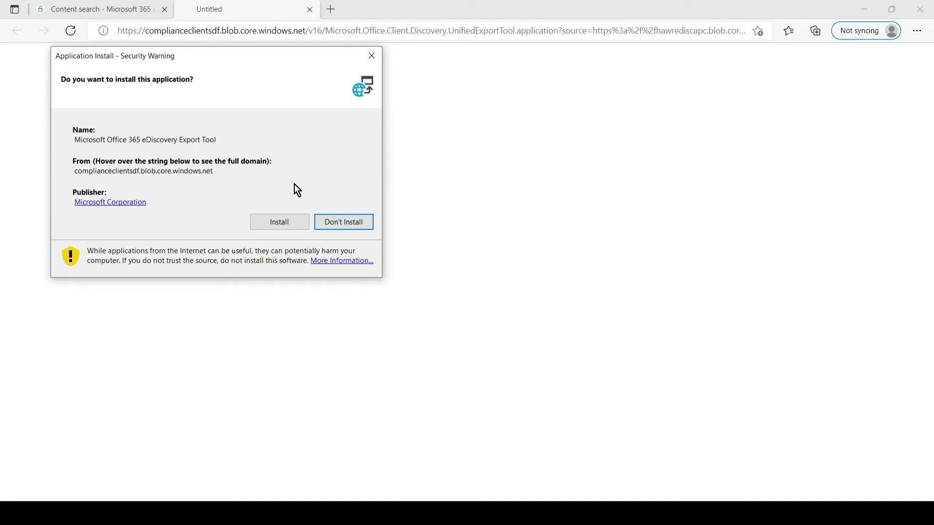
pyautogui.click(281, 226)
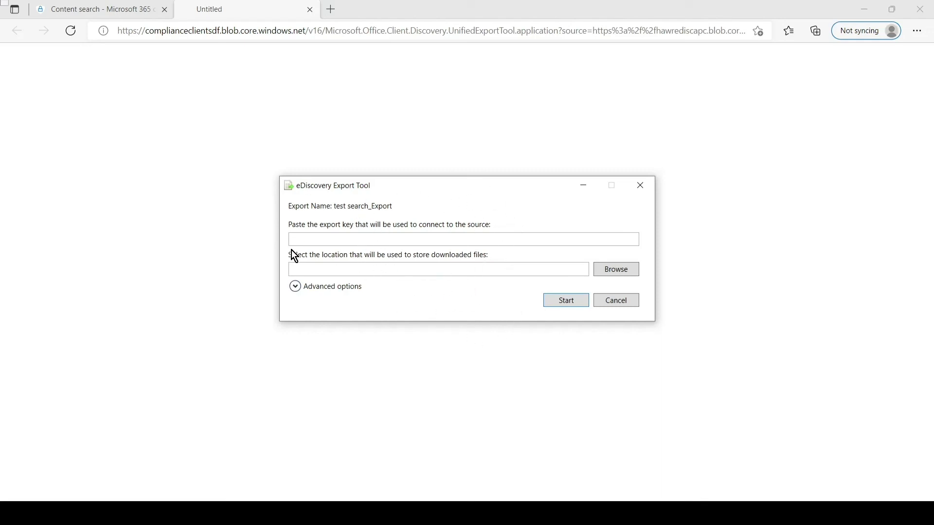
# - Paste the copied export key into the export key field of the eDiscovery Export Tool
pyautogui.rightClick(339, 240)
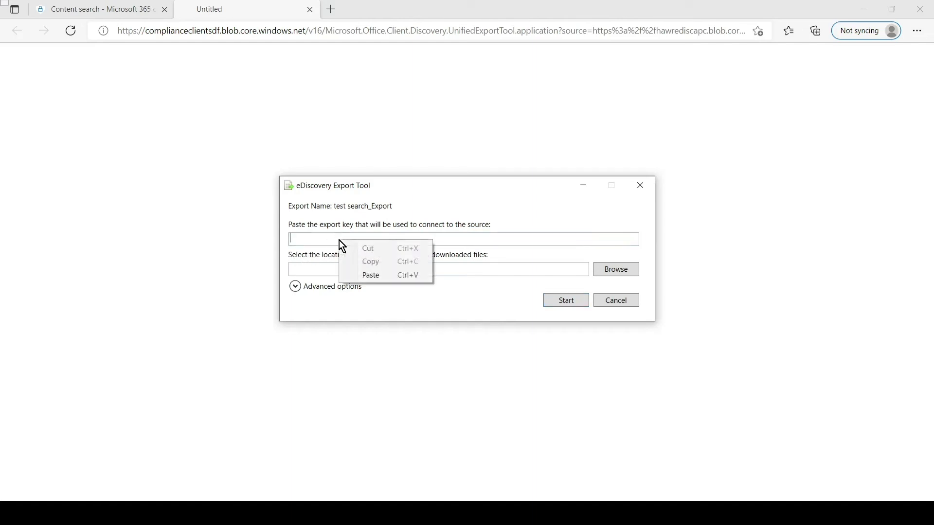
pyautogui.click(364, 276)
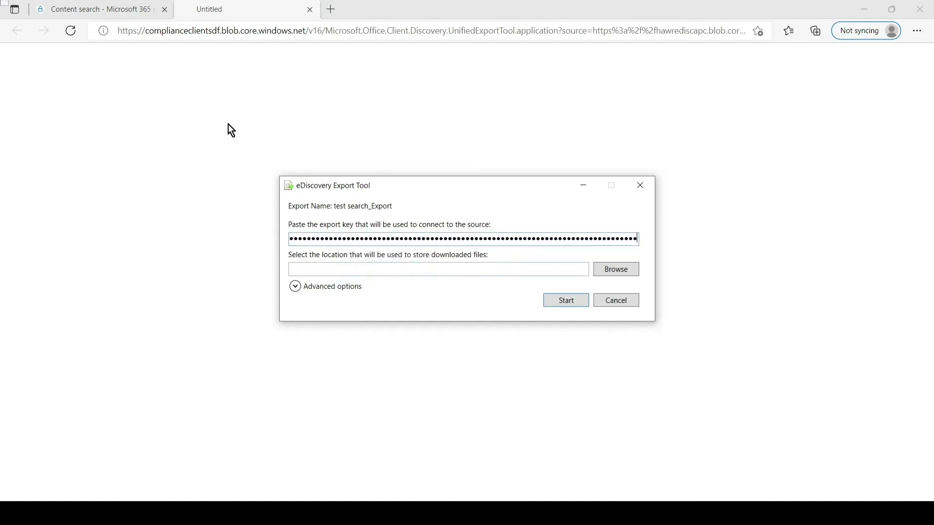
# - Return to the test search_Export details in Purview, copy the export key again and switch back to the eDiscovery Export Tool
pyautogui.click(123, 10)
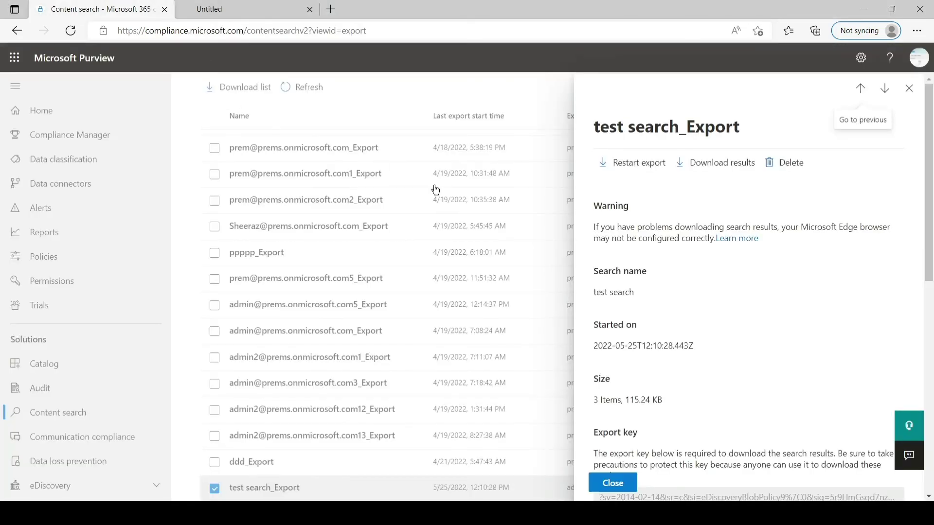
pyautogui.scroll(-1, 661, 326)
pyautogui.scroll(-4, 642, 314)
pyautogui.click(628, 262)
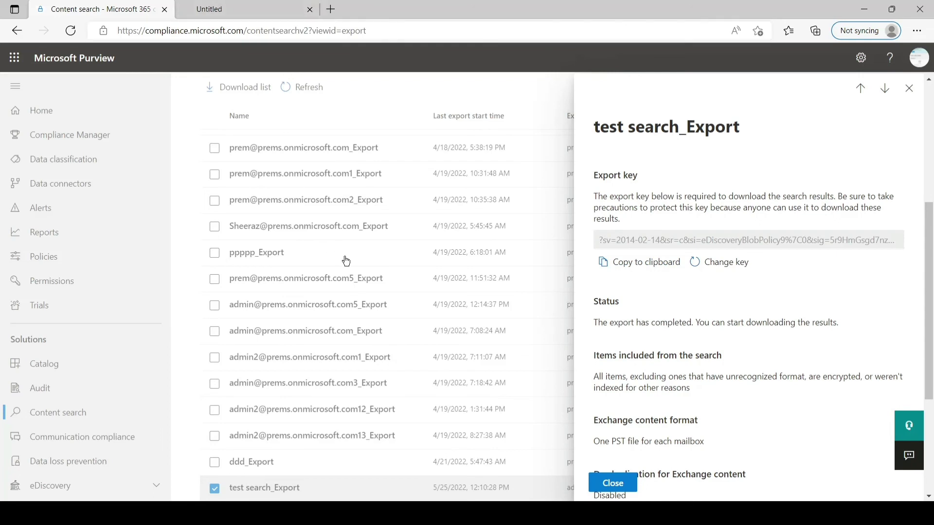
pyautogui.moveTo(433, 514)
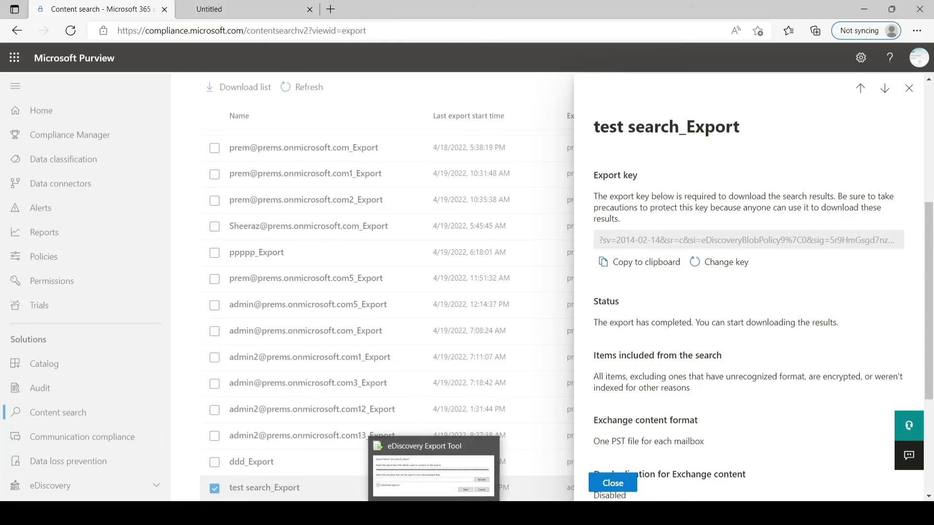
pyautogui.click(433, 466)
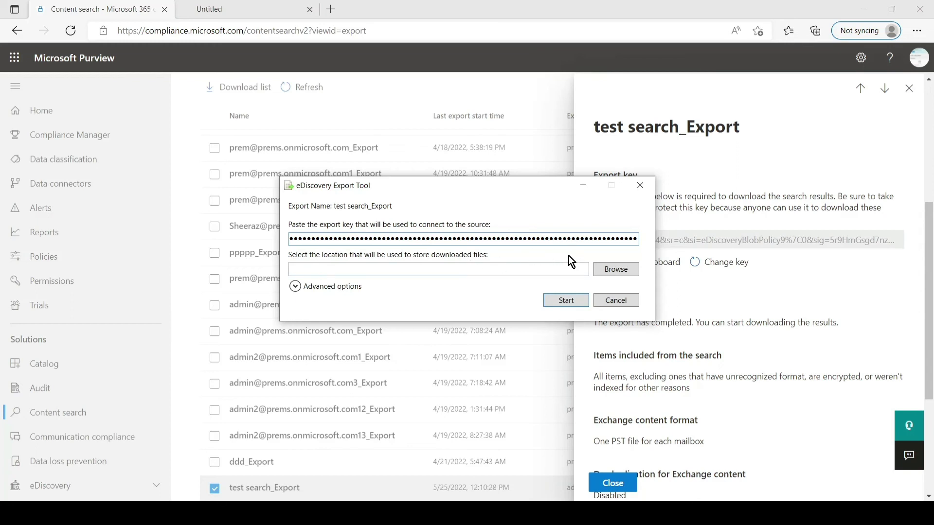
# - Download the export to the Desktop folder with the eDiscovery Export Tool, and close the tool once the download is done
pyautogui.click(609, 270)
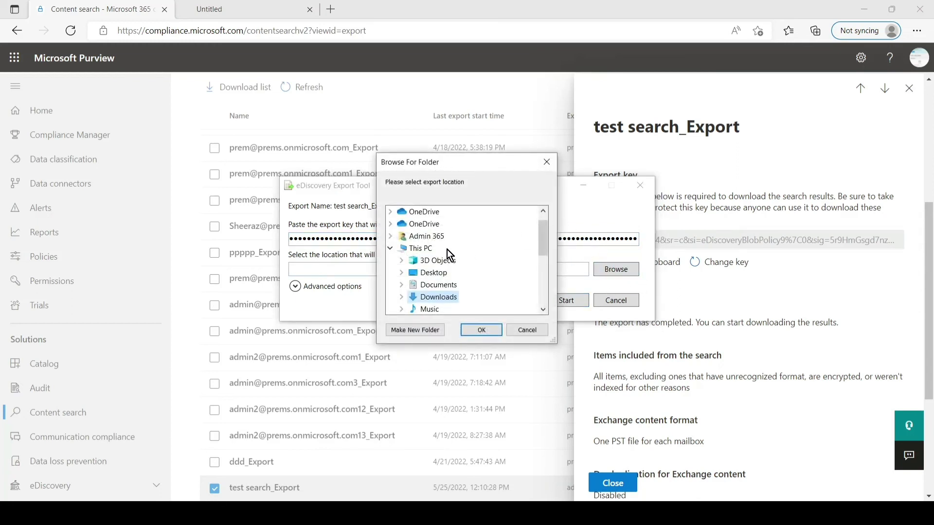
pyautogui.click(443, 272)
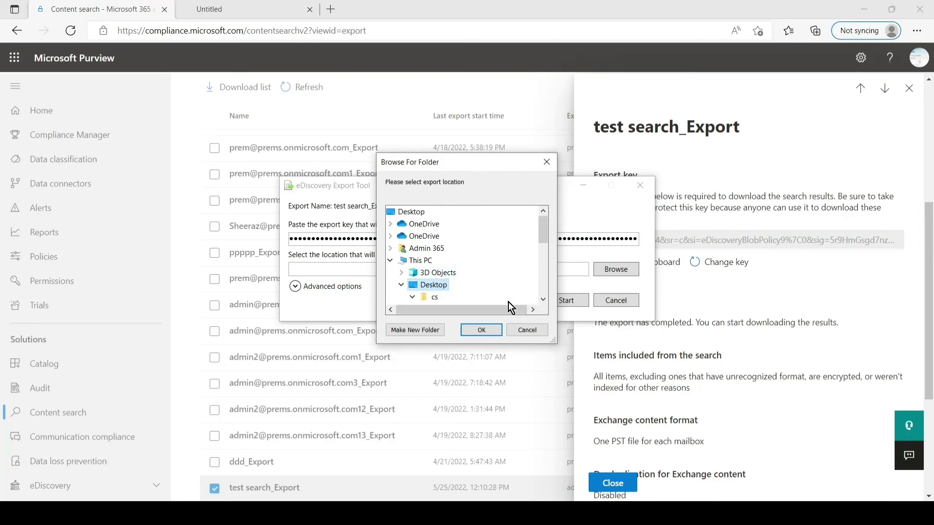
pyautogui.click(489, 332)
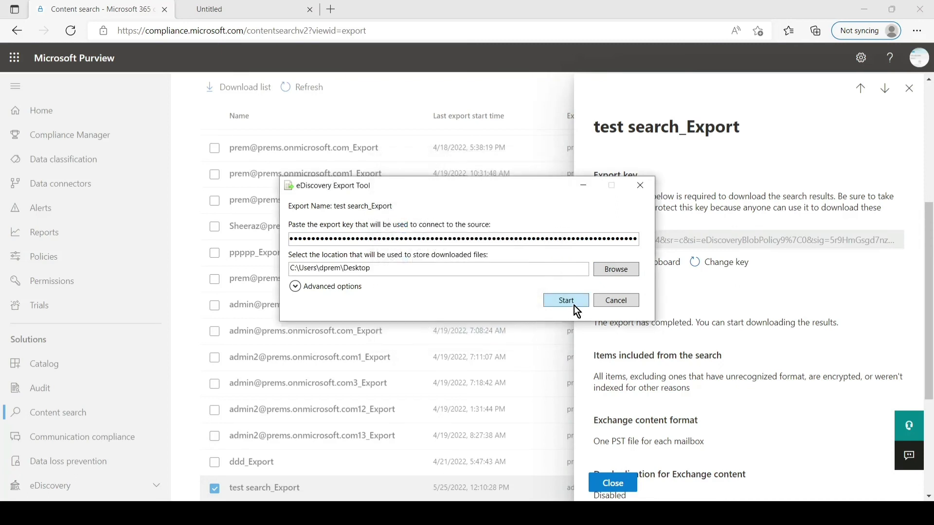
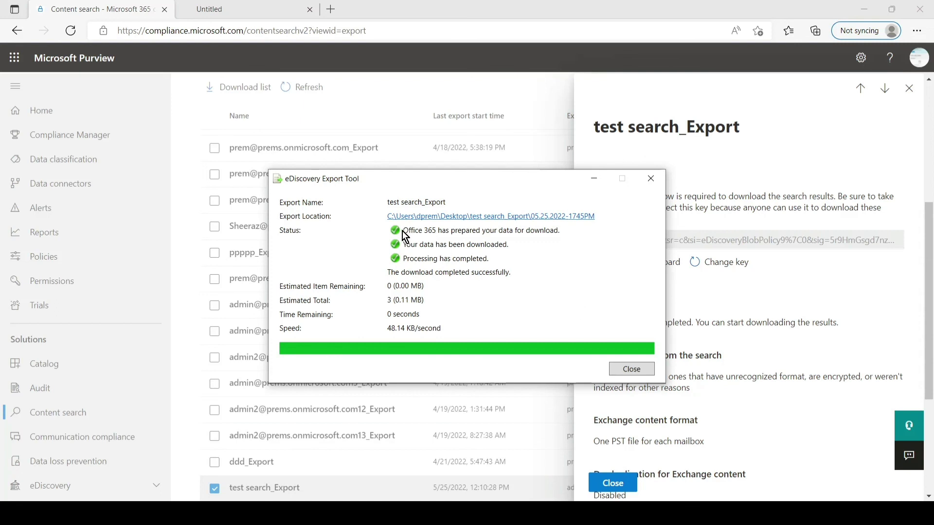
pyautogui.click(632, 370)
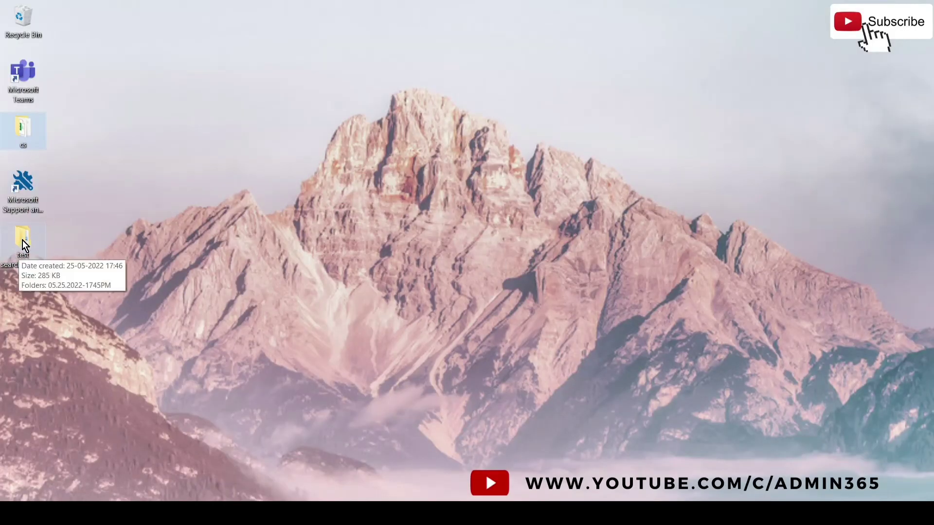
# - Open the downloaded test search_Export folder on the desktop and go through 05.25.2022-1745PM to its Exchange folder to view the PST file
pyautogui.click(28, 255)
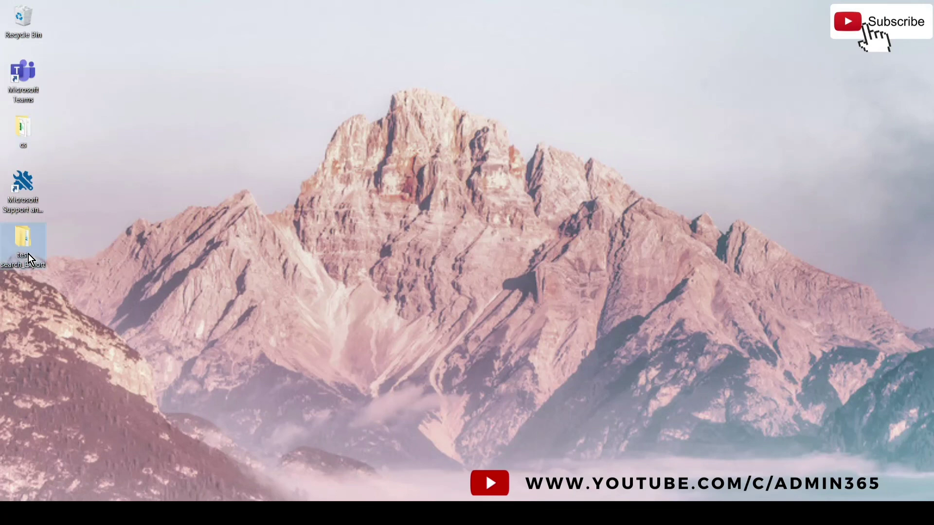
pyautogui.doubleClick(29, 254)
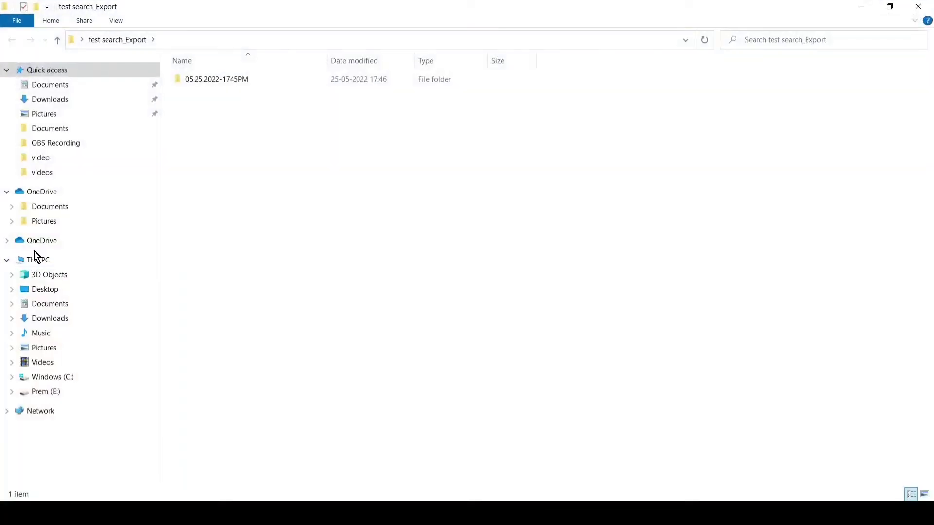
pyautogui.doubleClick(229, 80)
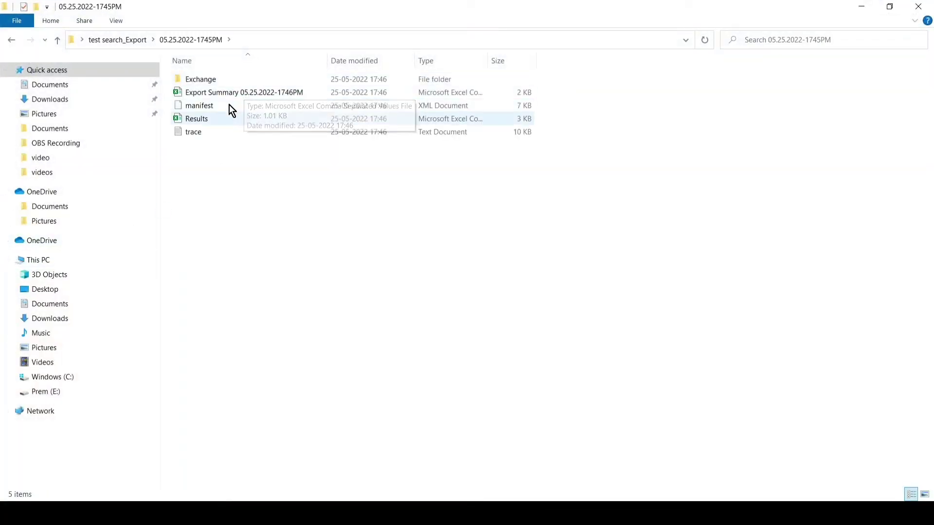
pyautogui.doubleClick(207, 81)
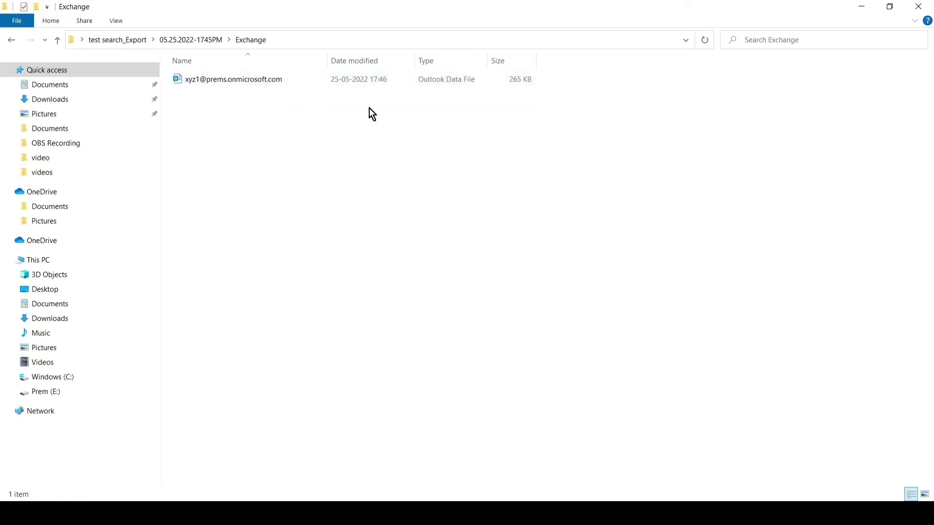